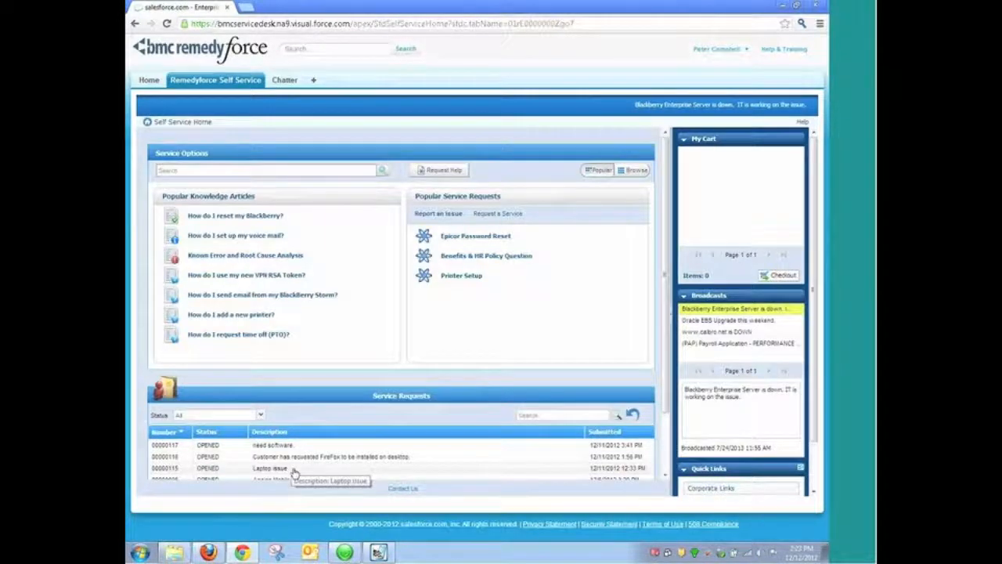
Search the submitted service requests for "vpn".
{"action": "left_click", "coordinate": [566, 414]}
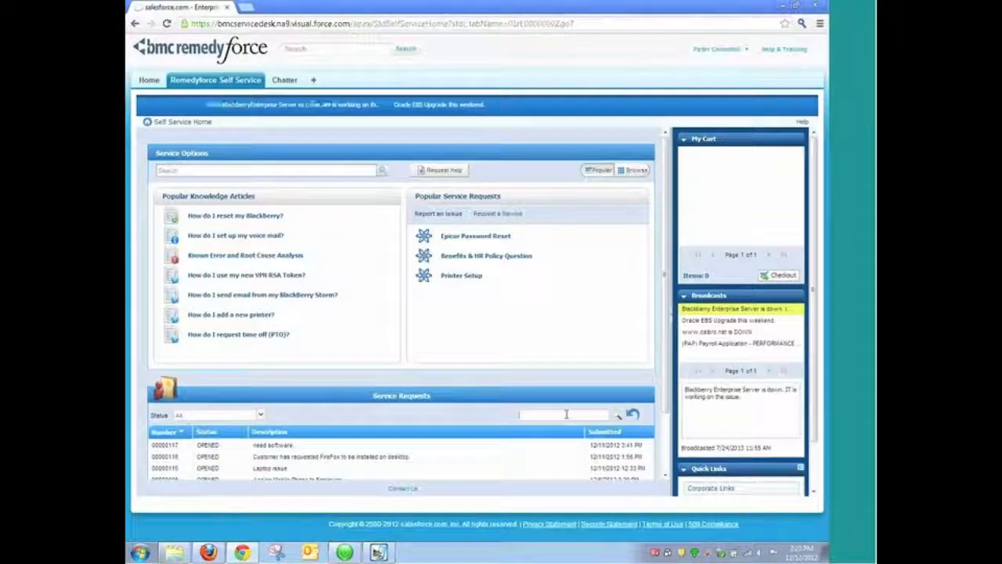
{"action": "type", "text": "vi"}
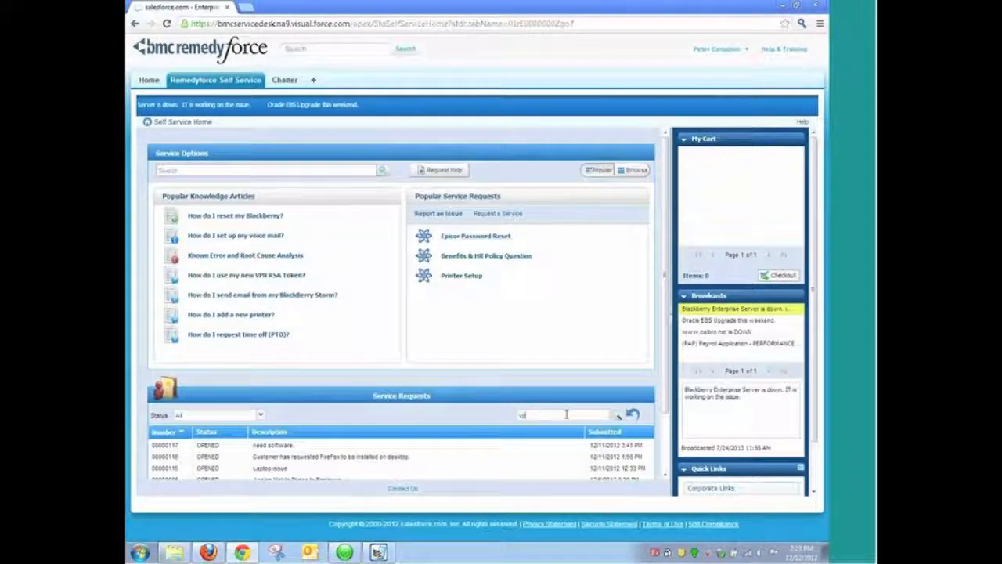
{"action": "type", "text": "n"}
{"action": "key", "text": "Return"}
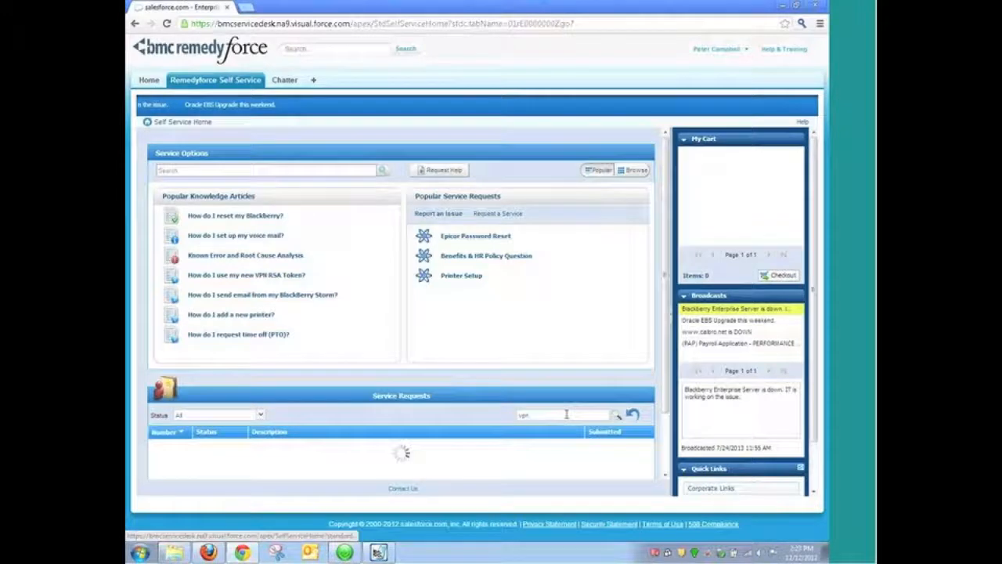
Replace the service request search term with "laptop" and run the search.
{"action": "left_click_drag", "start_coordinate": [549, 414], "coordinate": [451, 420]}
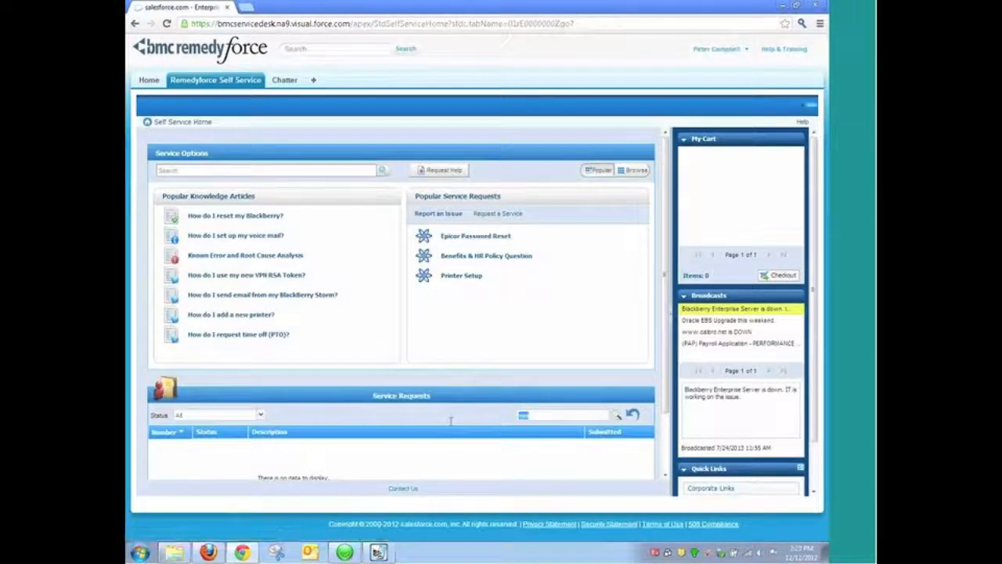
{"action": "type", "text": "lap"}
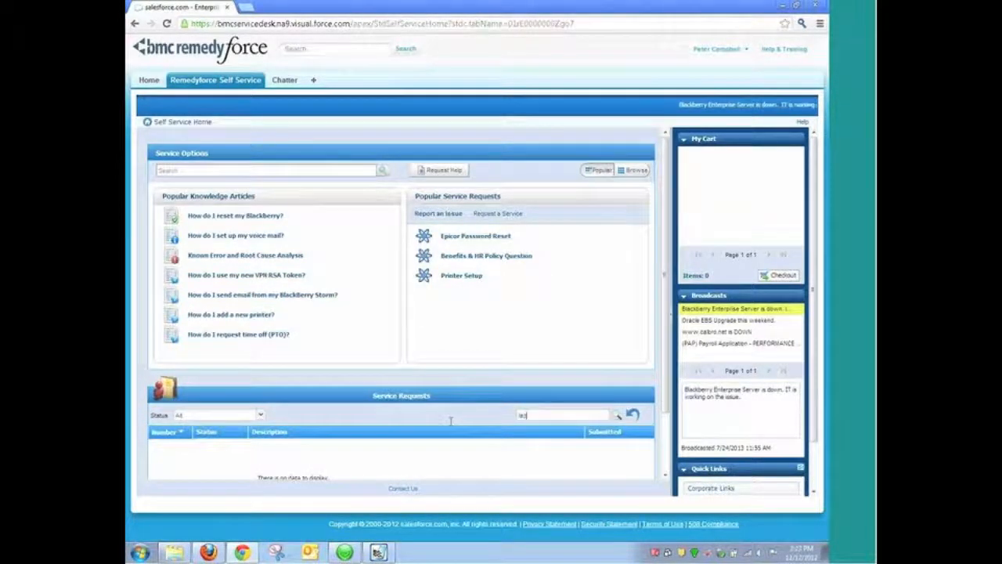
{"action": "type", "text": "top"}
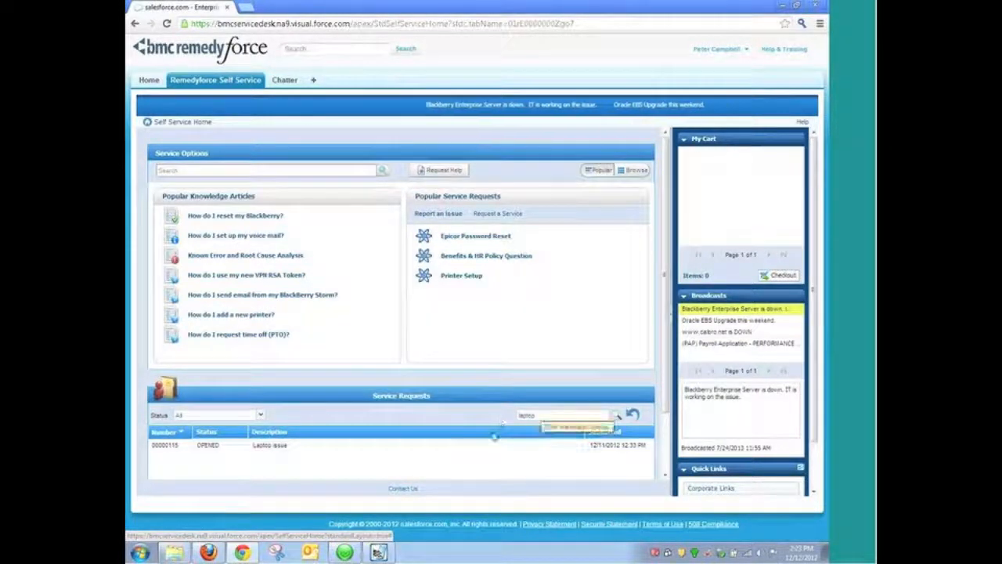
Browse the knowledge articles by category and view the Tablet articles under Hardware.
{"action": "left_click", "coordinate": [636, 170]}
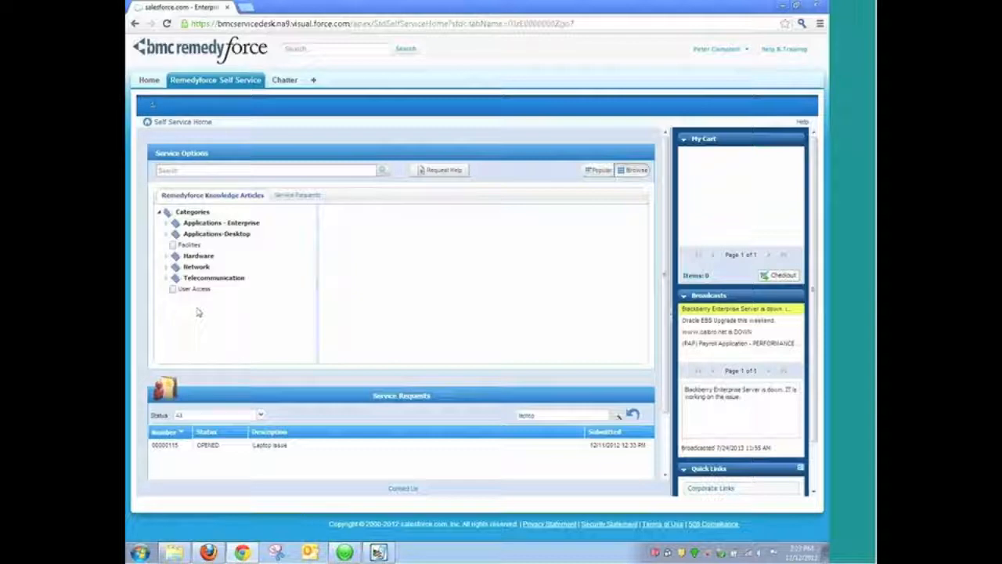
{"action": "left_click", "coordinate": [174, 258]}
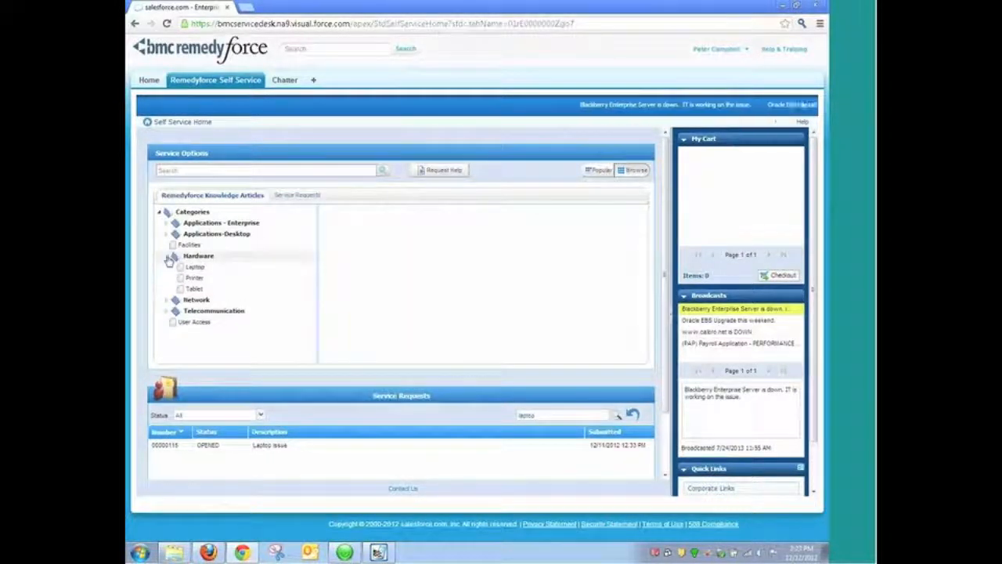
{"action": "left_click", "coordinate": [194, 288]}
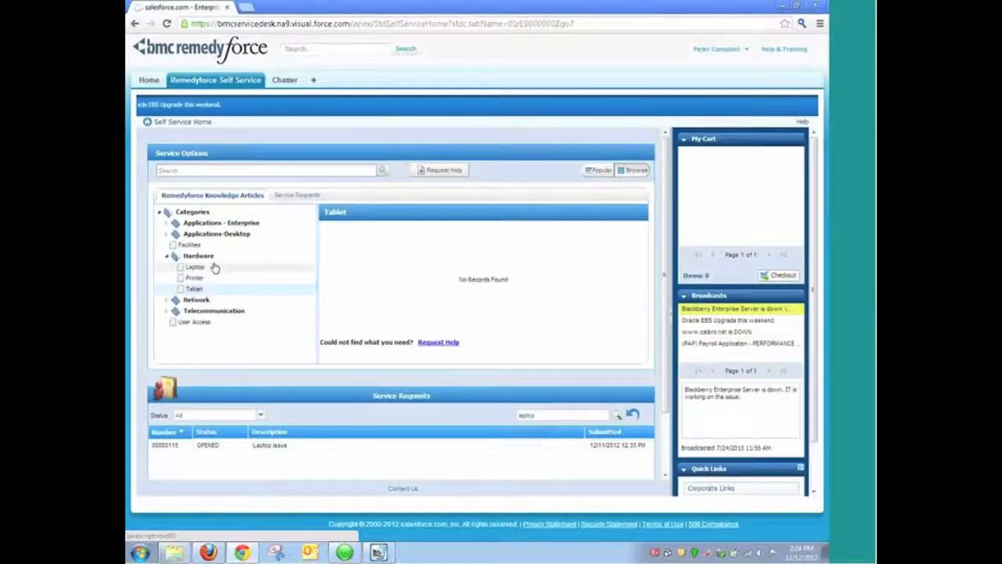
Browse the Request a Service offerings among the service requests and view those in the Tablet category under Hardware.
{"action": "left_click", "coordinate": [288, 197]}
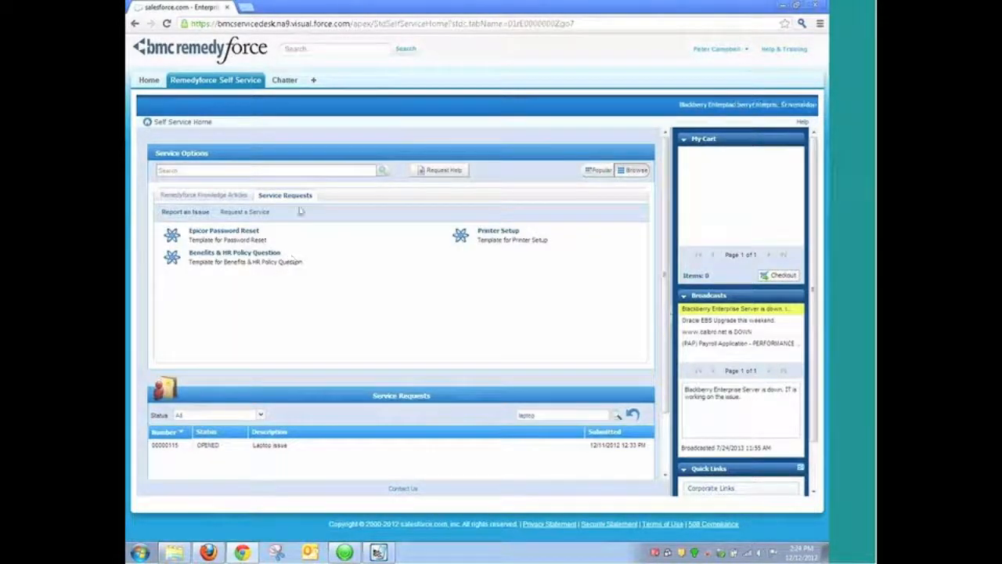
{"action": "left_click", "coordinate": [245, 212]}
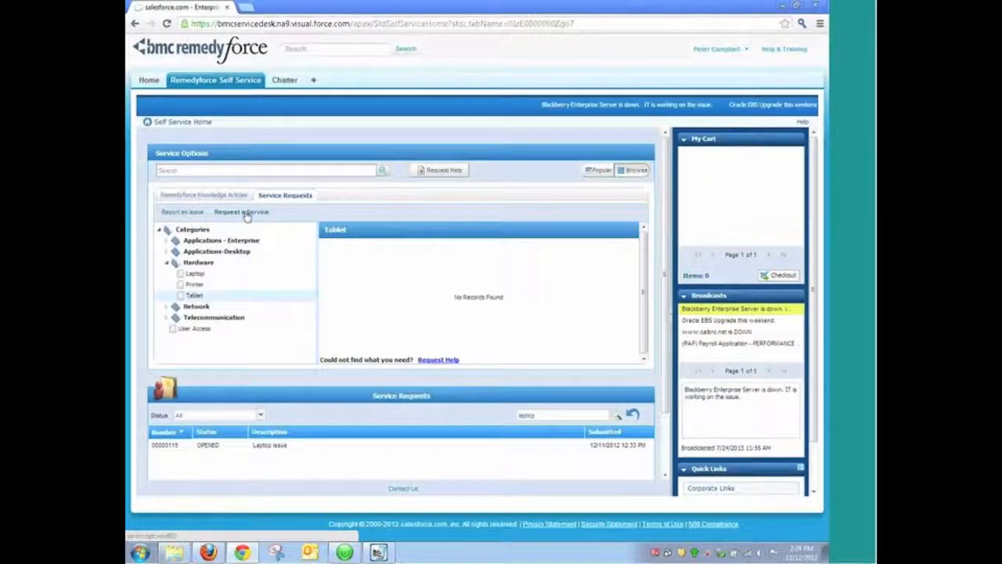
{"action": "left_click", "coordinate": [201, 298]}
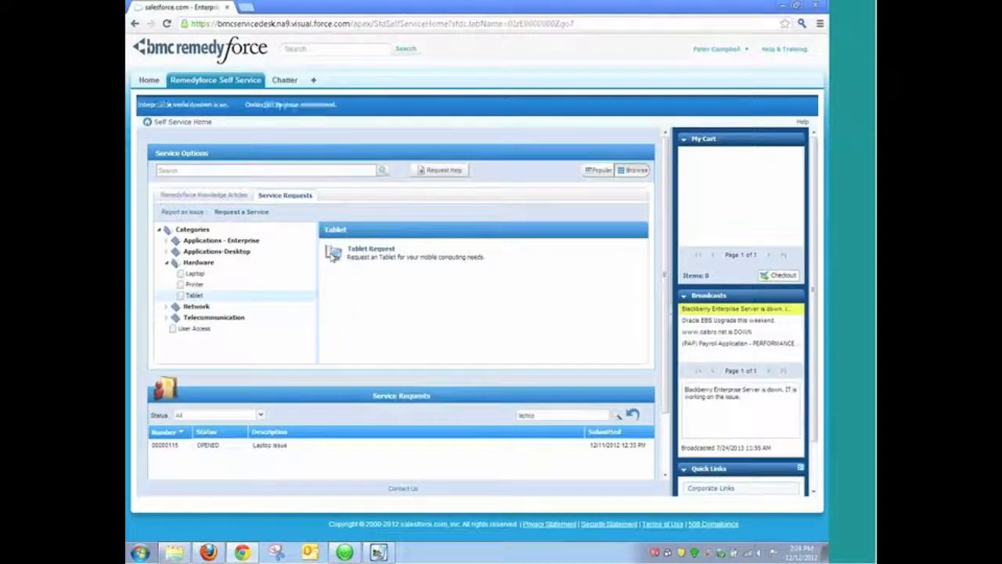
Return to the popular items and open the Tablet Request form from the Request a Service list.
{"action": "left_click", "coordinate": [603, 173]}
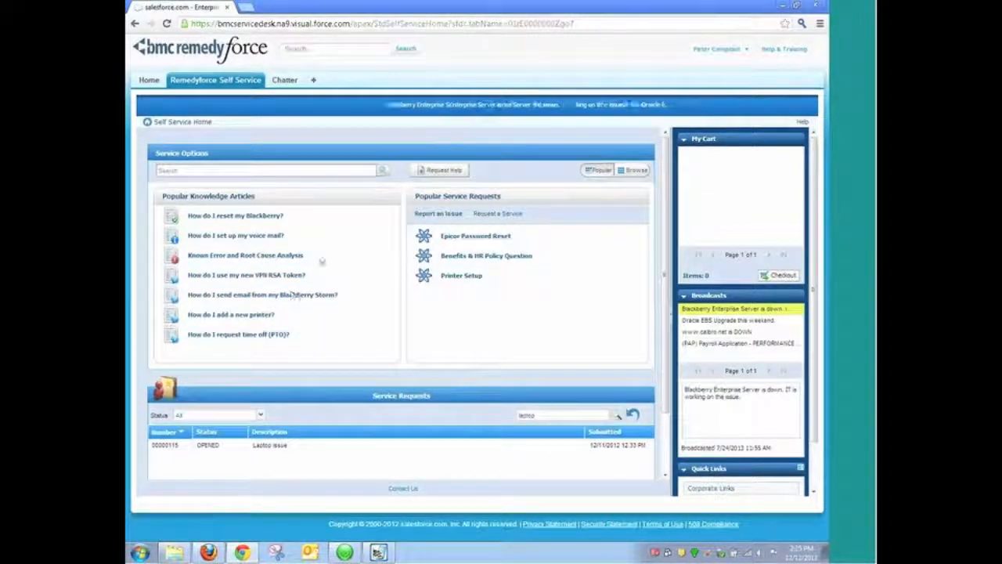
{"action": "left_click", "coordinate": [497, 213]}
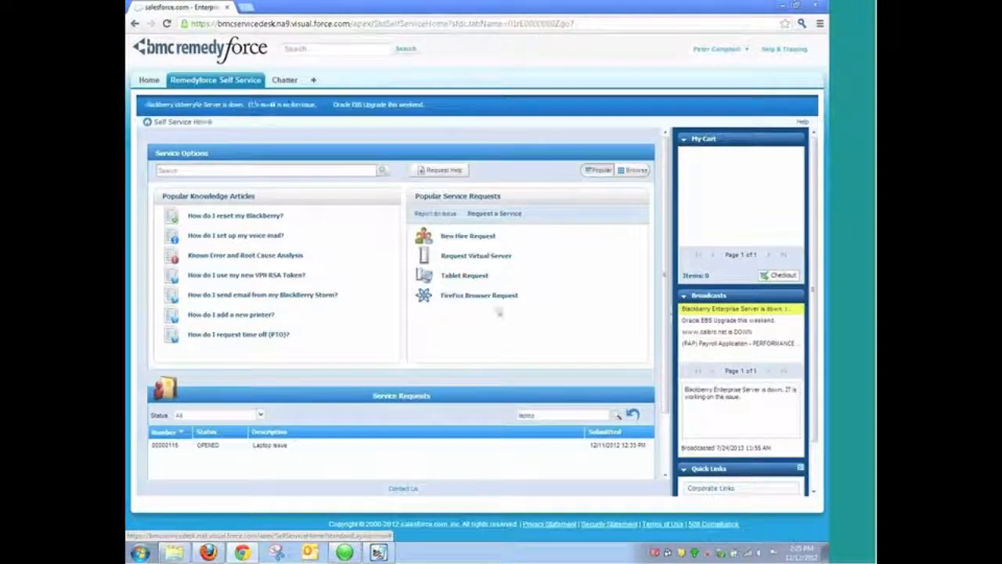
{"action": "left_click", "coordinate": [464, 278]}
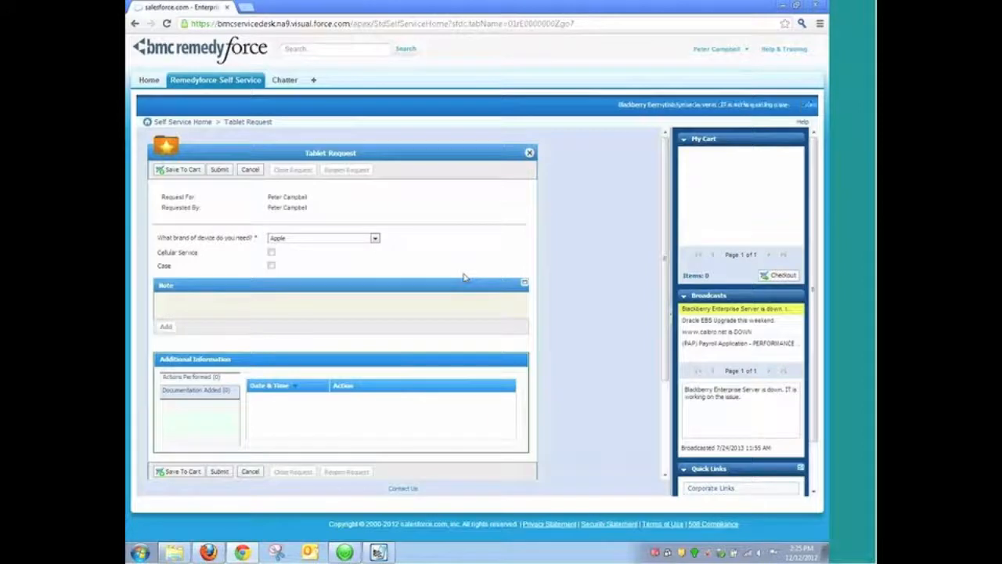
Review the available device brands in the tablet request form.
{"action": "left_click", "coordinate": [374, 238]}
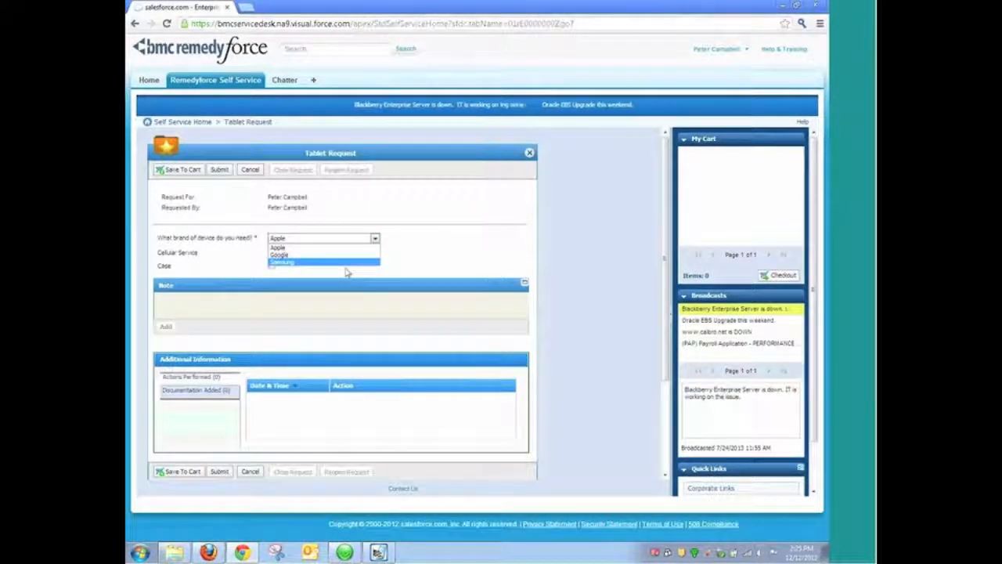
{"action": "left_click", "coordinate": [346, 269]}
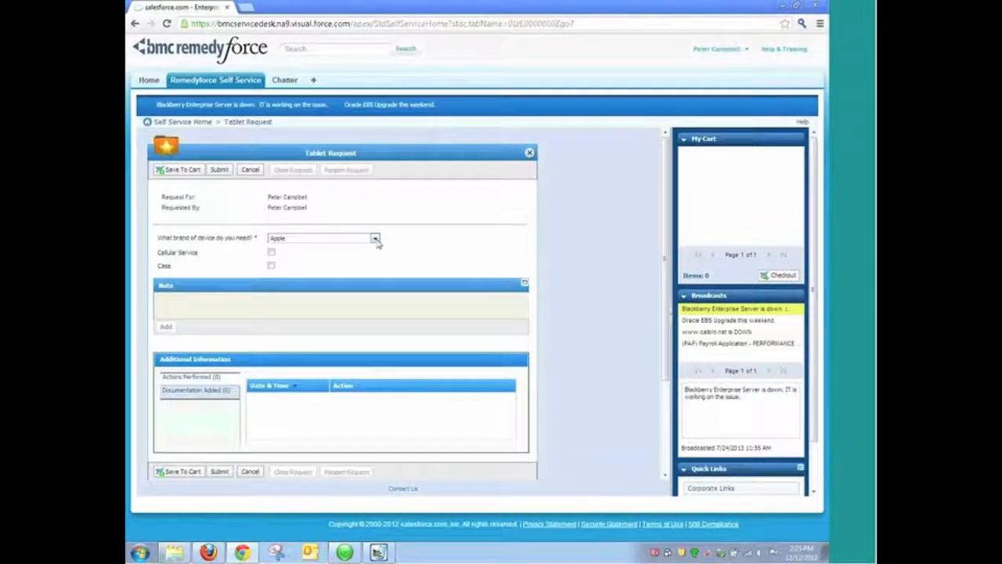
{"action": "left_click", "coordinate": [375, 239]}
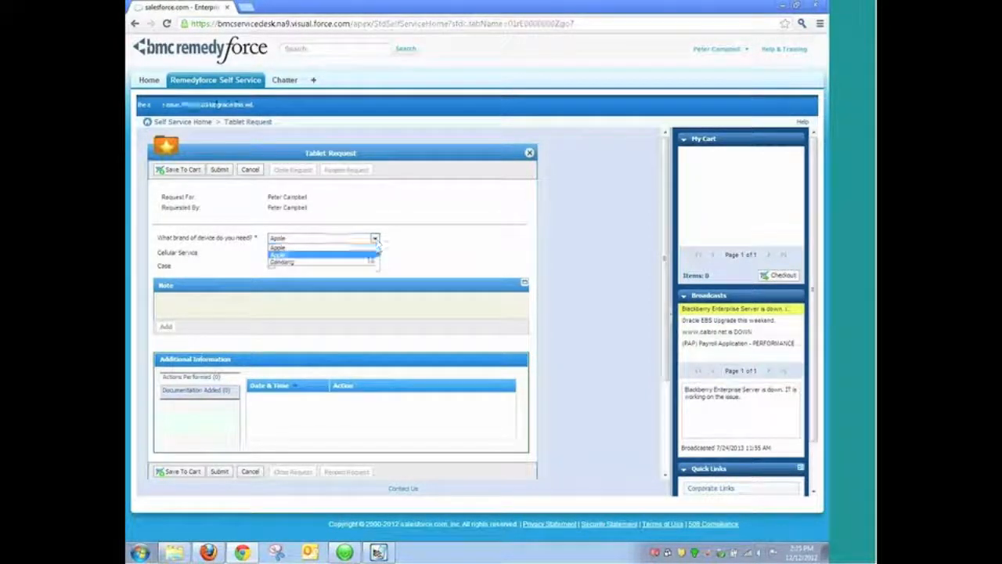
{"action": "left_click", "coordinate": [367, 270]}
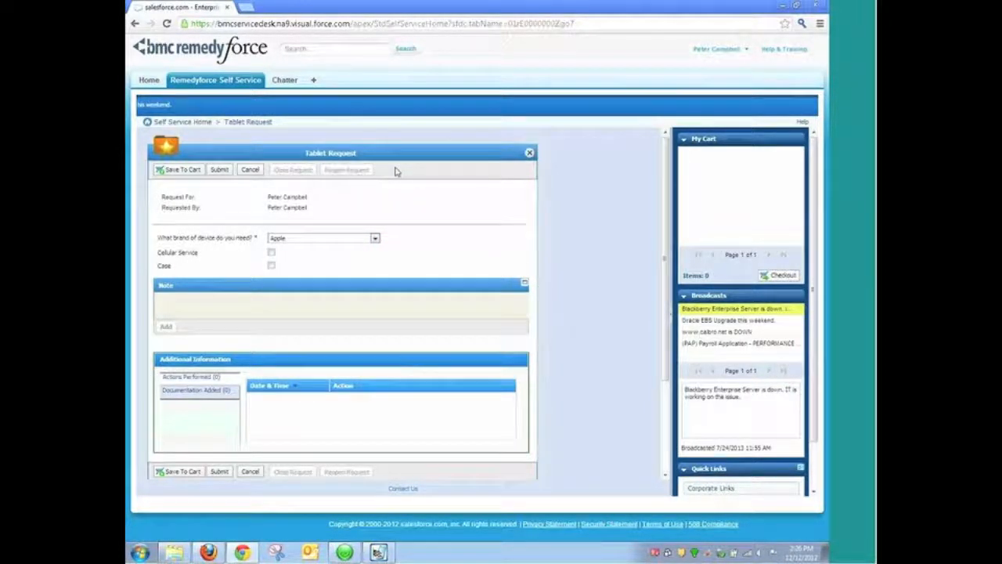
View the Chatter feed and log out of the self-service account, closing its browser window.
{"action": "left_click", "coordinate": [280, 80]}
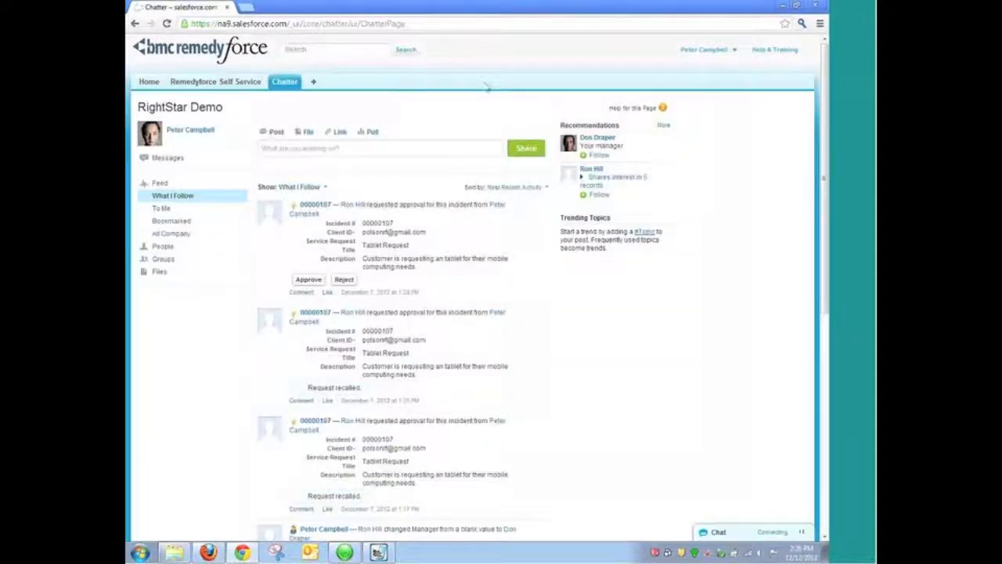
{"action": "left_click", "coordinate": [708, 50]}
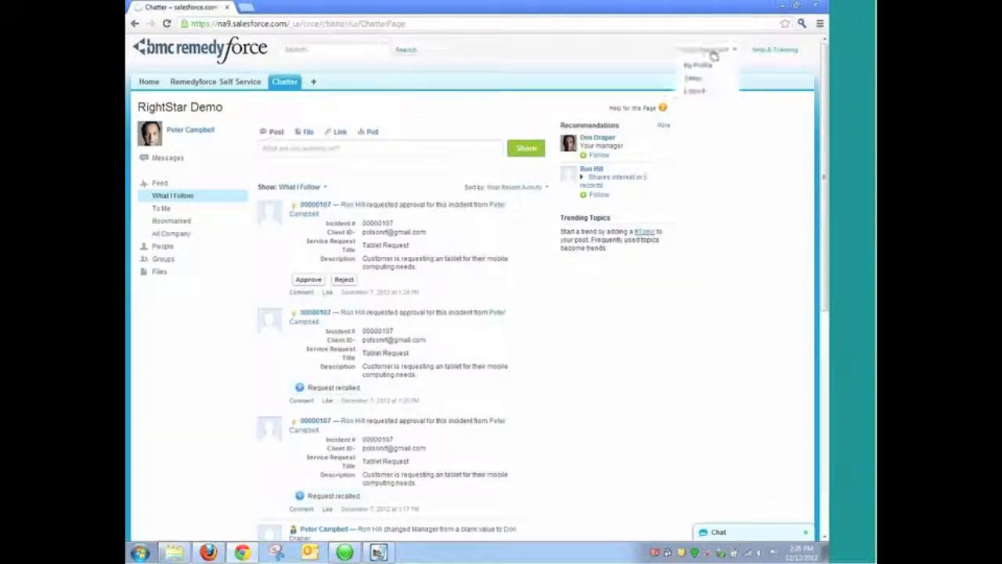
{"action": "left_click", "coordinate": [704, 92]}
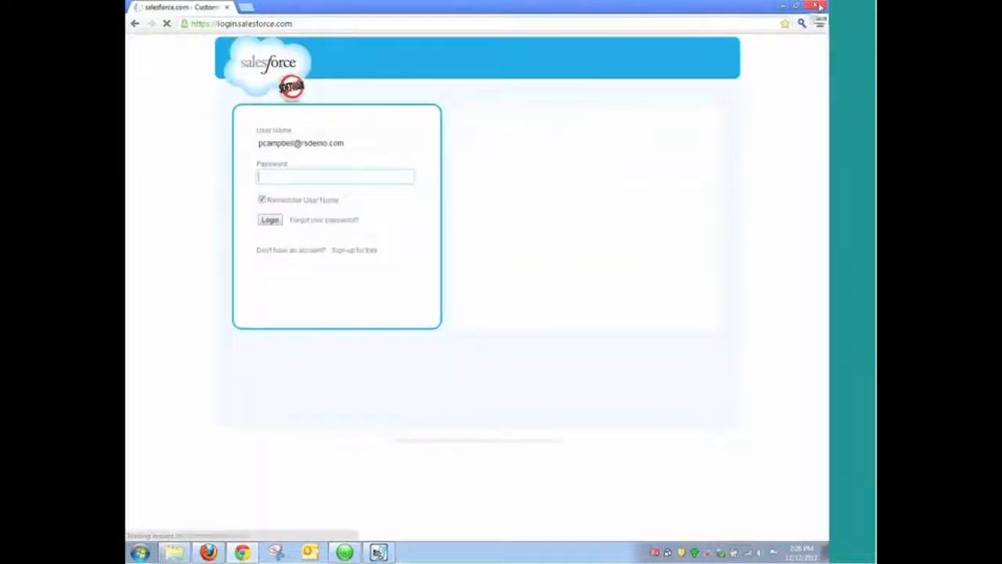
{"action": "left_click", "coordinate": [818, 6]}
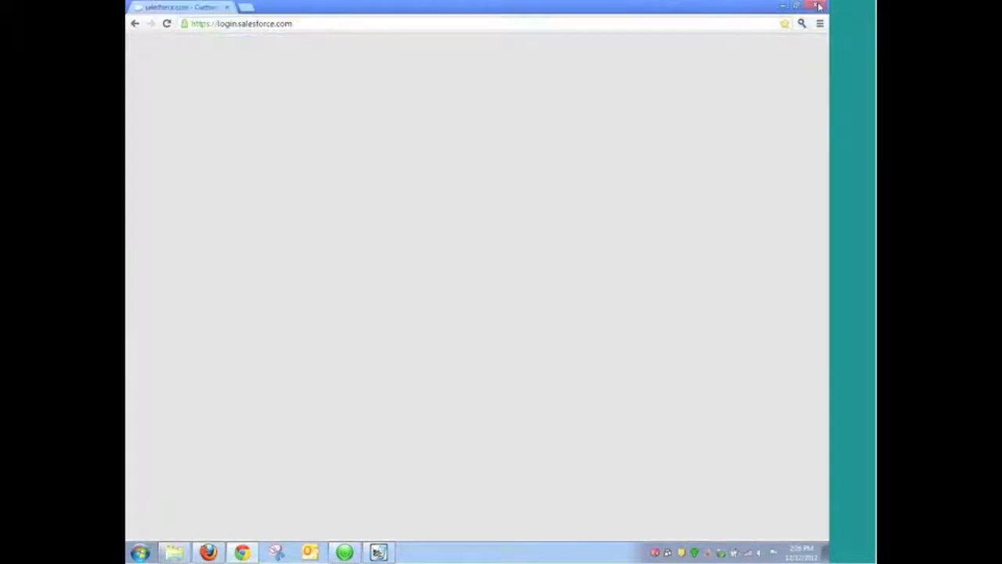
Switch to the Remedyforce session in Firefox and show the feed on the home page.
{"action": "left_click", "coordinate": [209, 553]}
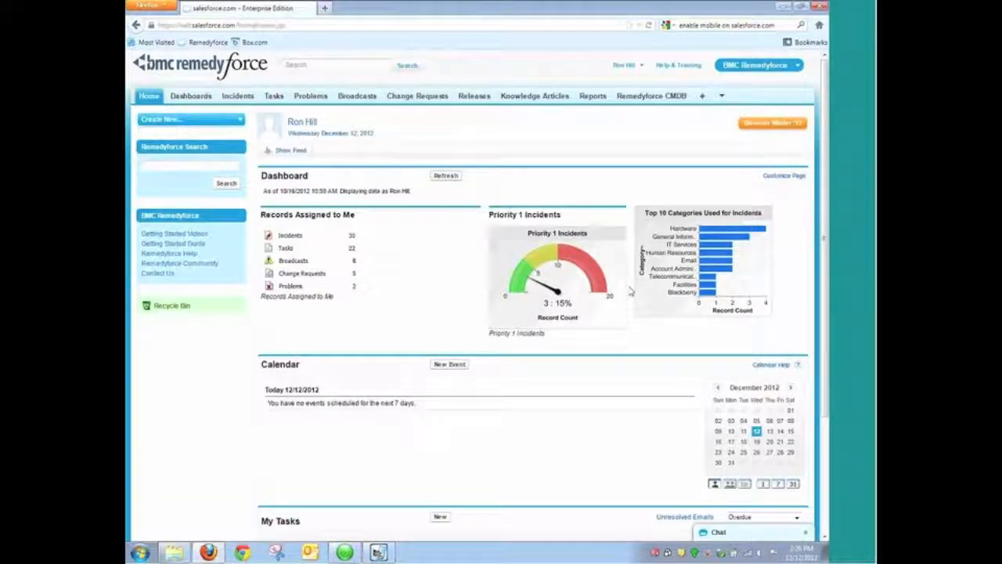
{"action": "left_click", "coordinate": [295, 153]}
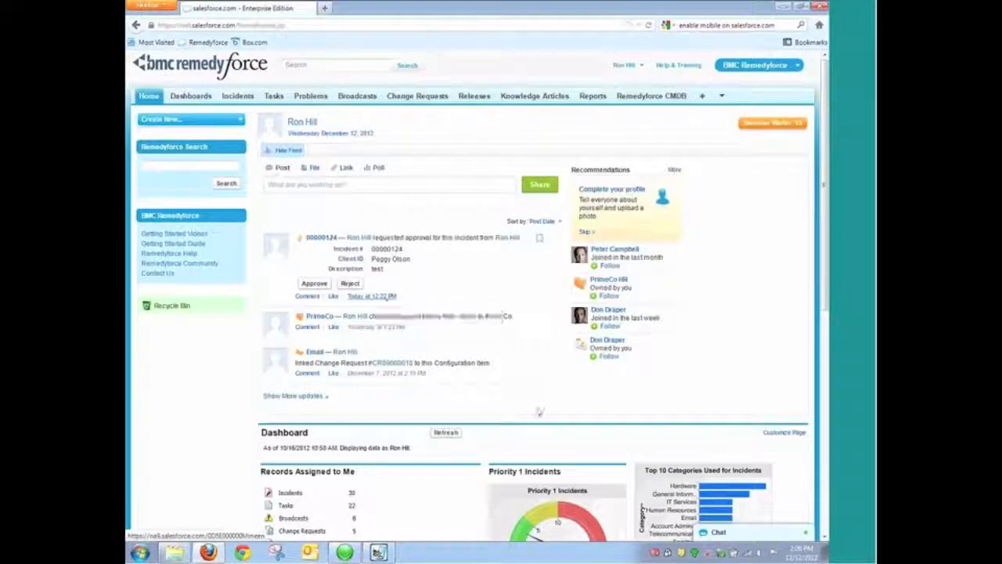
Send the message "hello" to the favorite contact in Chat and close the conversation and the chat list.
{"action": "left_click", "coordinate": [717, 537]}
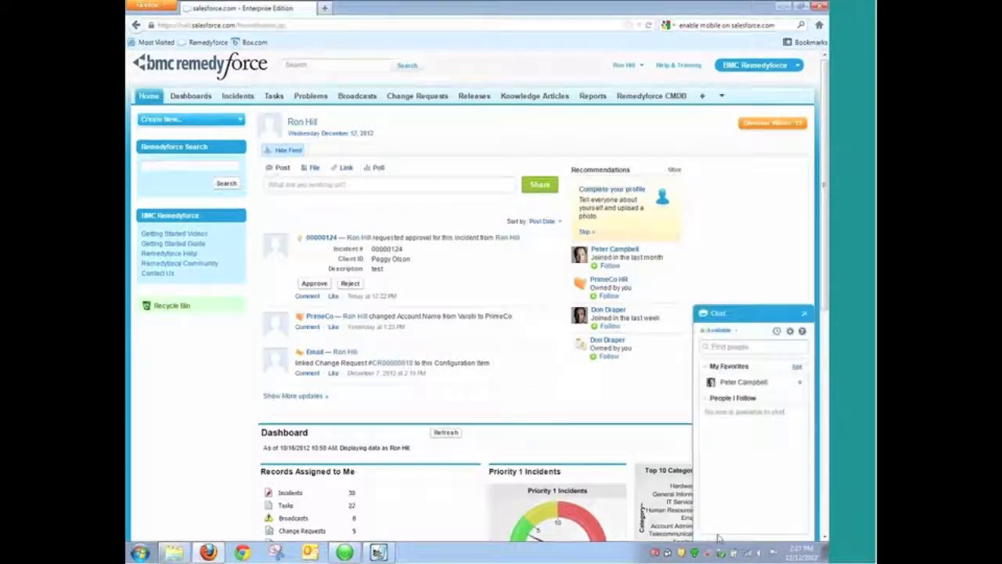
{"action": "left_click", "coordinate": [722, 384]}
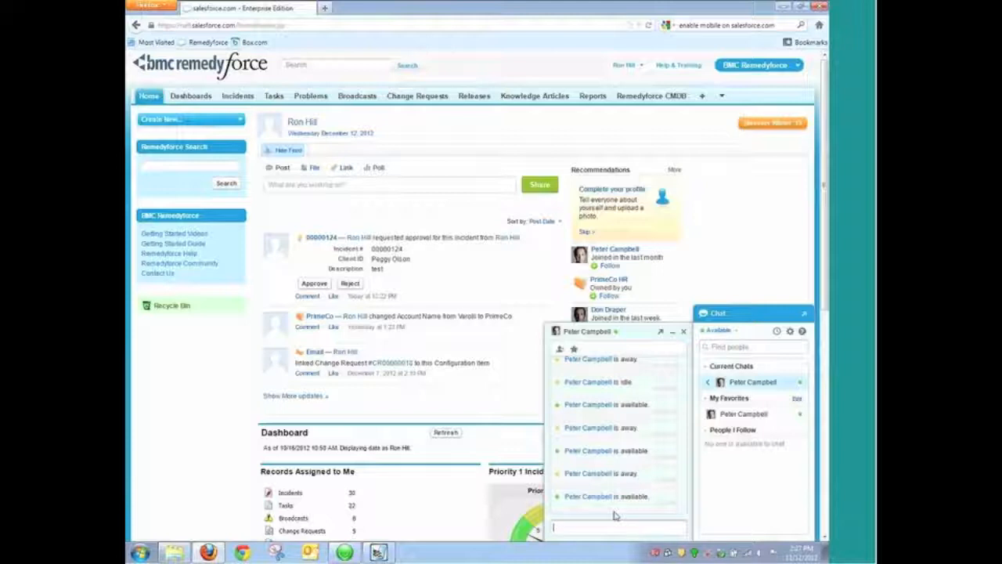
{"action": "type", "text": "llo"}
{"action": "key", "text": "Return"}
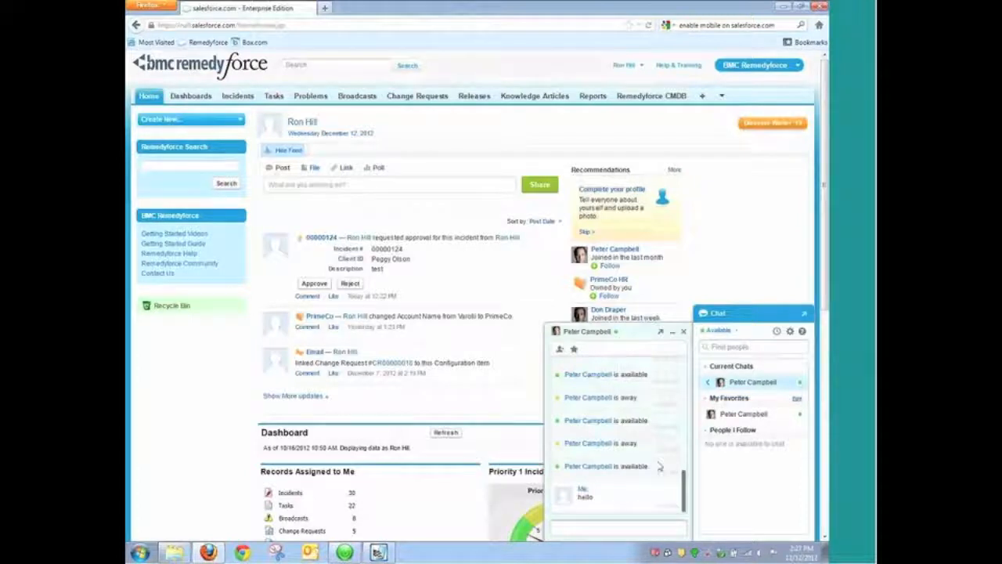
{"action": "left_click", "coordinate": [683, 332]}
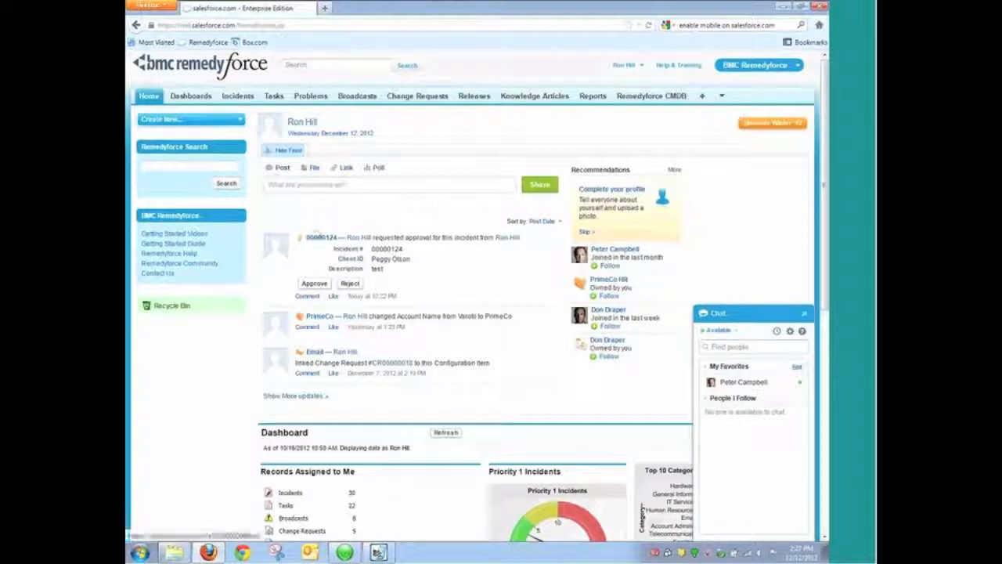
{"action": "mouse_move", "coordinate": [368, 243]}
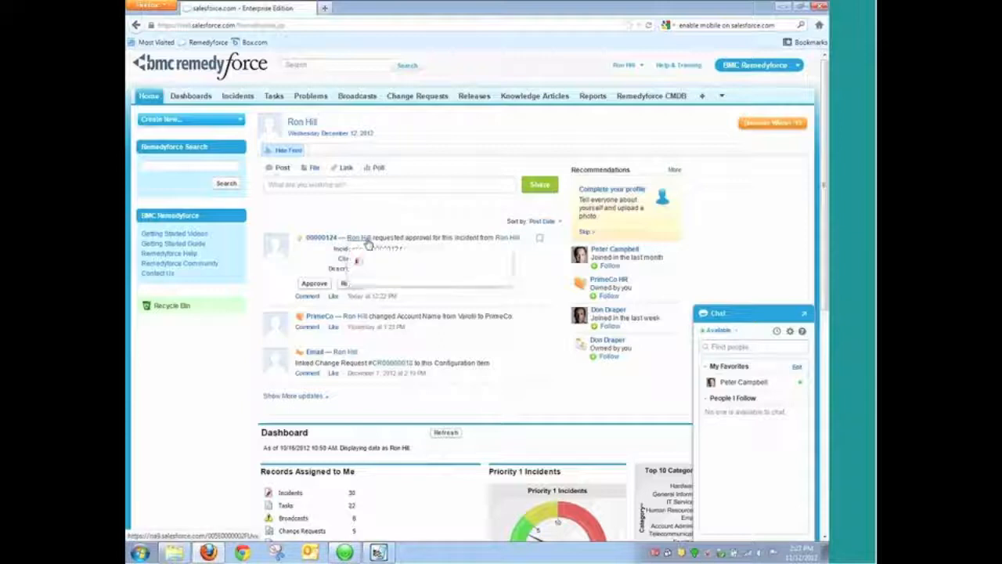
{"action": "left_click", "coordinate": [545, 327]}
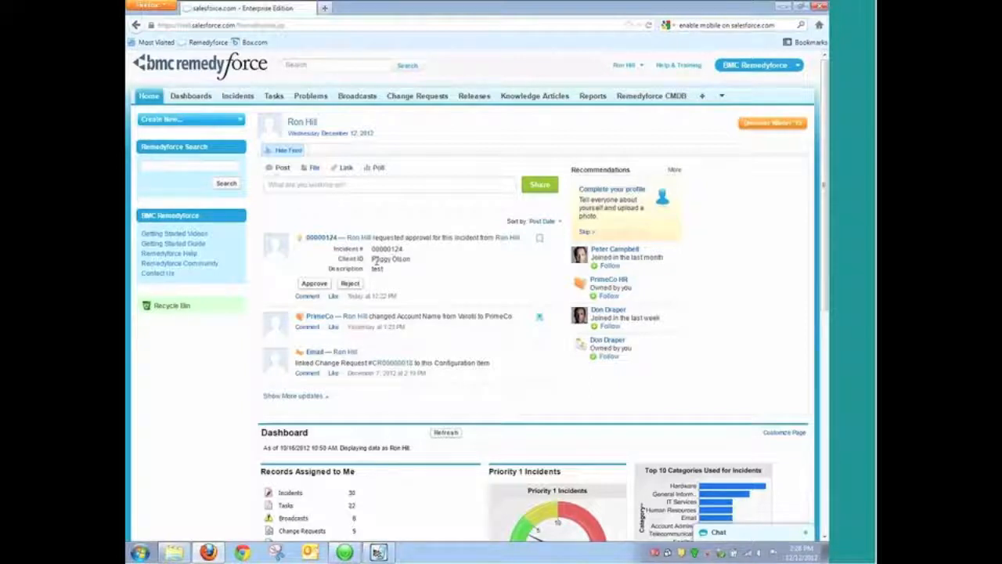
Approve the incident approval request in the feed with the comment "This is fine.".
{"action": "left_click", "coordinate": [314, 283]}
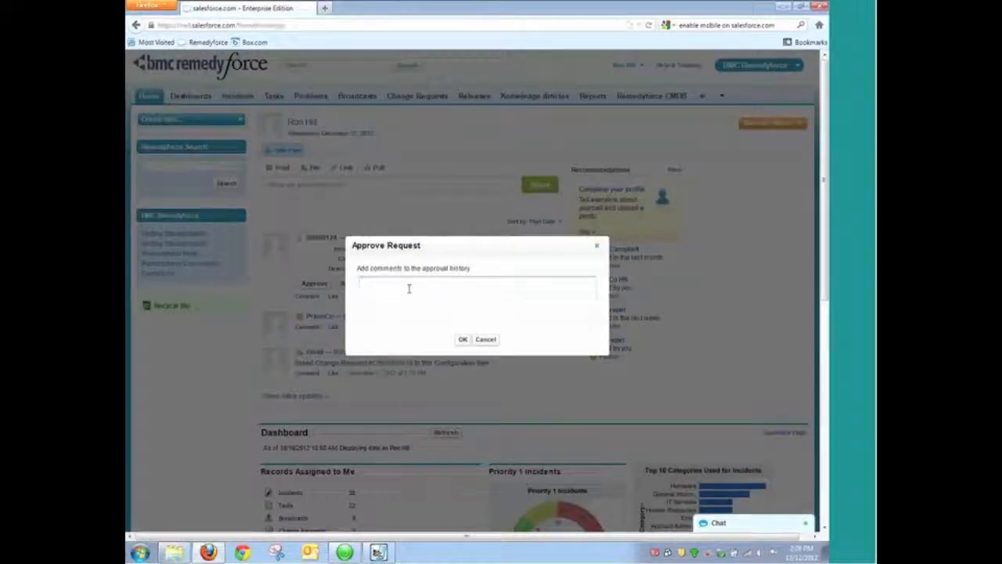
{"action": "type", "text": "This "}
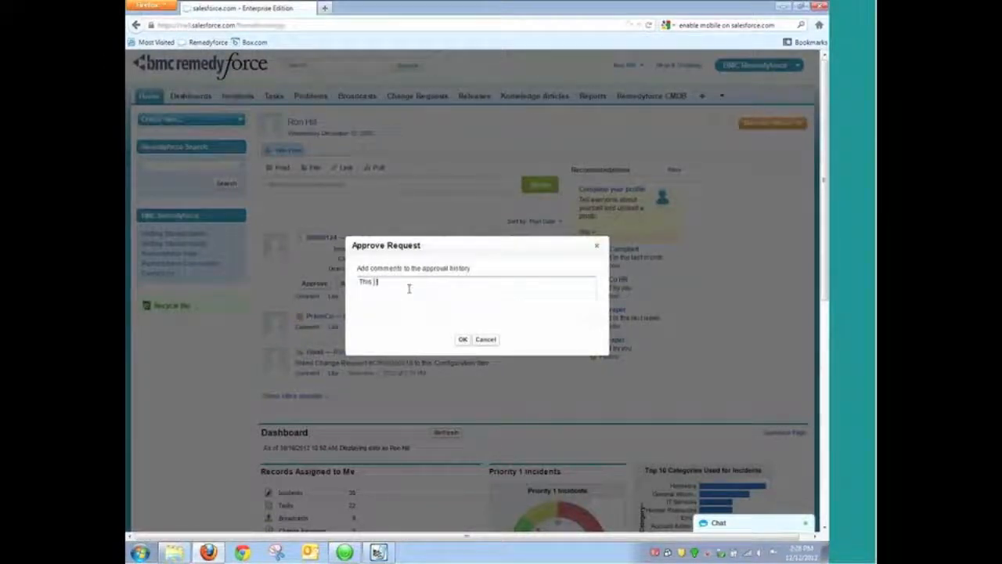
{"action": "type", "text": "is fine."}
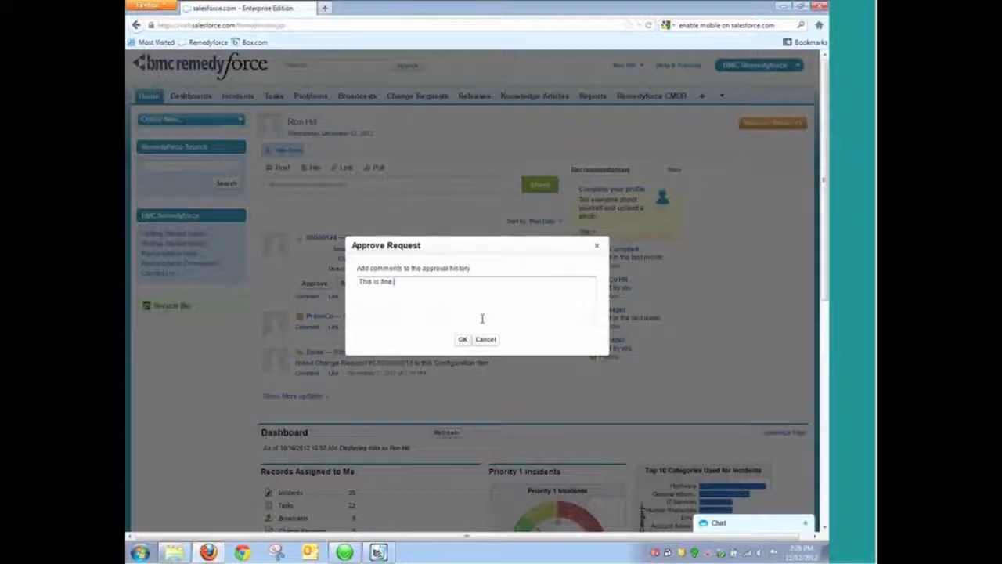
{"action": "left_click", "coordinate": [465, 339]}
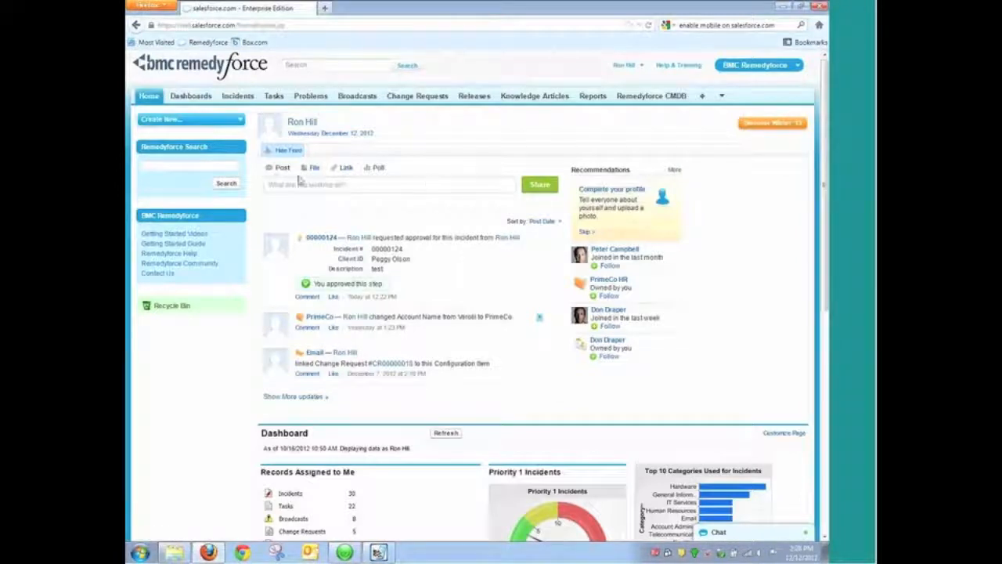
Hide the home page feed and run a Remedyforce search for "vpn".
{"action": "left_click", "coordinate": [280, 151]}
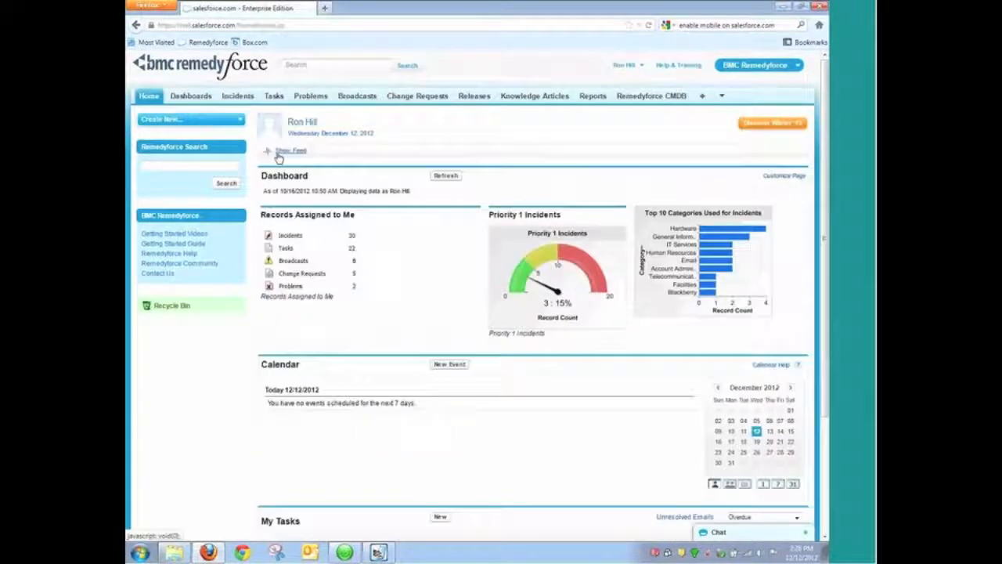
{"action": "left_click", "coordinate": [201, 166]}
{"action": "type", "text": "vpn"}
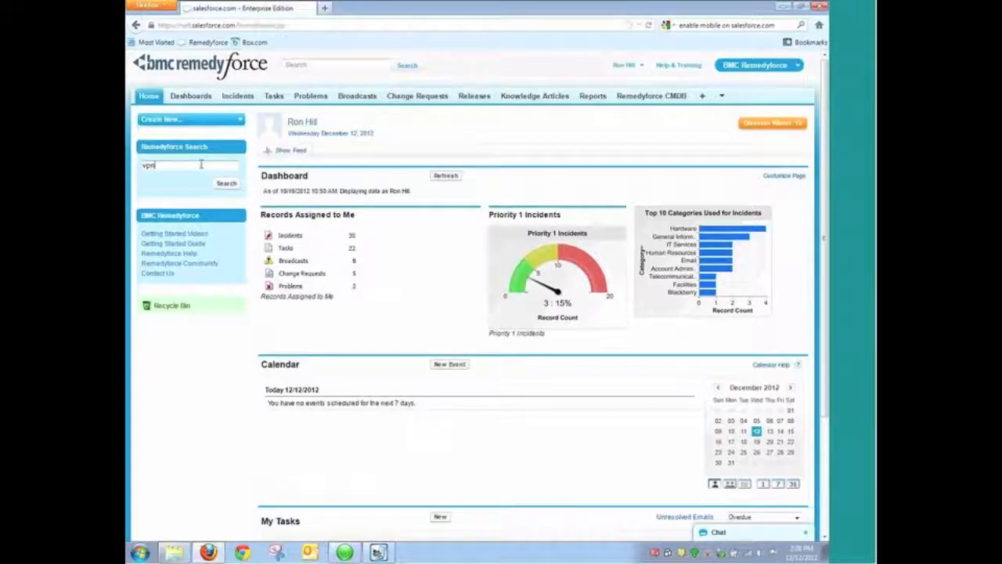
{"action": "key", "text": "Return"}
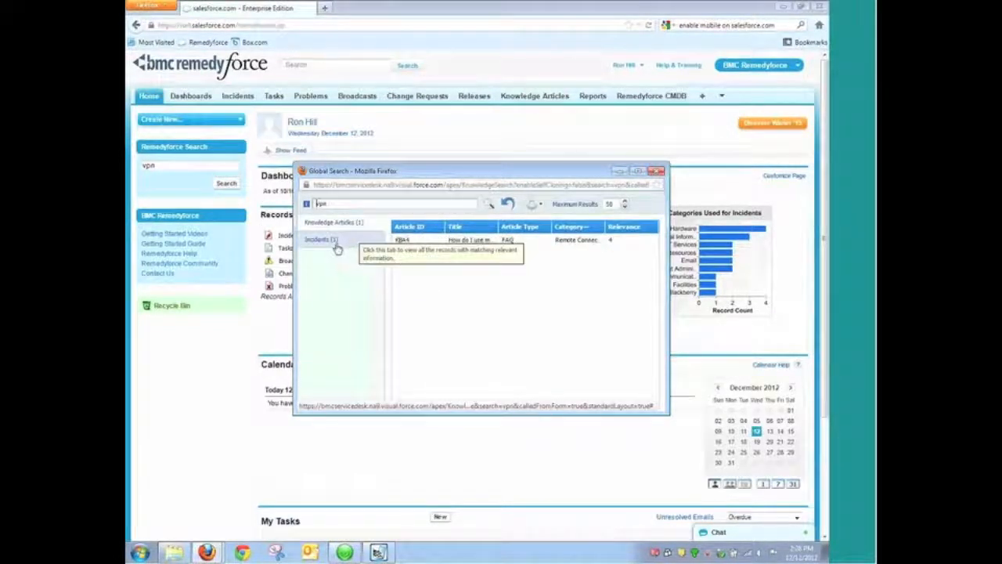
Review the matching incidents and base elements in the Global Search results, and close the results window.
{"action": "left_click", "coordinate": [336, 240]}
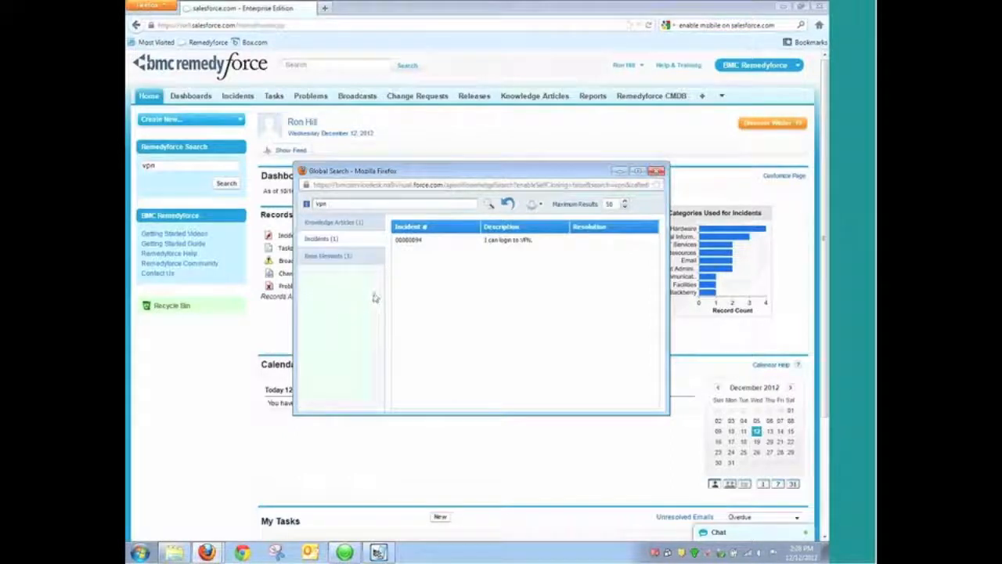
{"action": "left_click", "coordinate": [336, 259]}
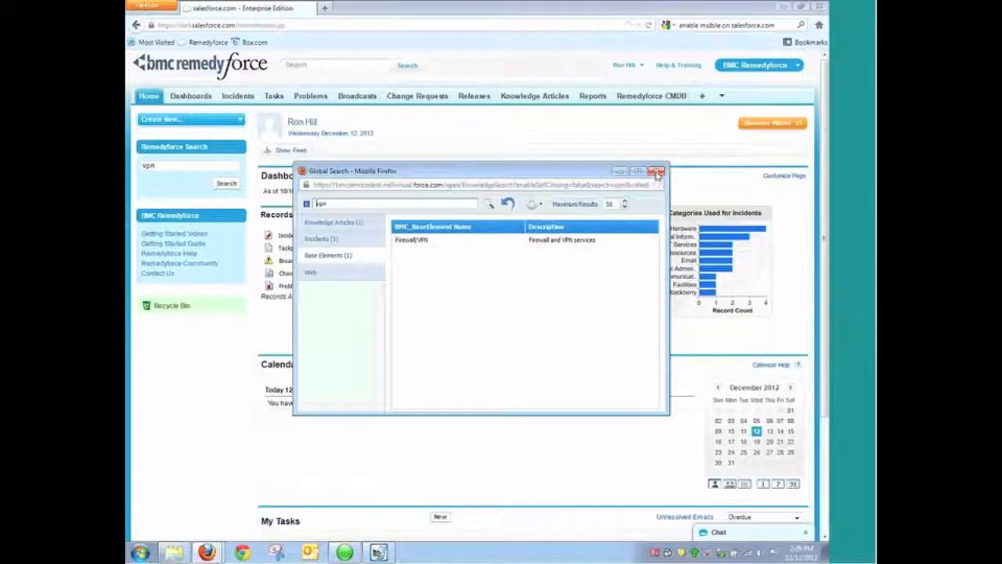
{"action": "left_click", "coordinate": [658, 172]}
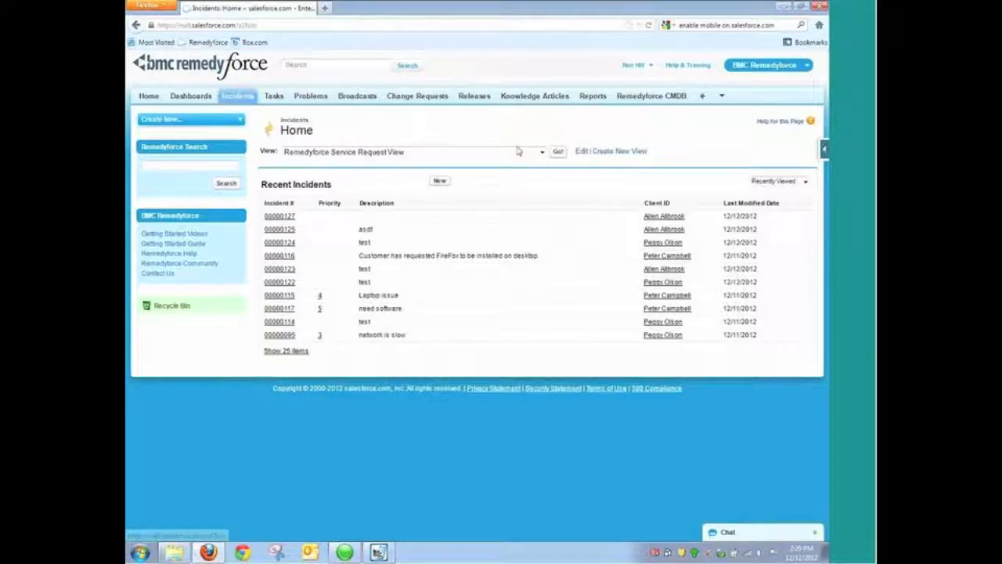
List the incidents with the Remedyforce Incident View and open a new incident form.
{"action": "left_click", "coordinate": [542, 153]}
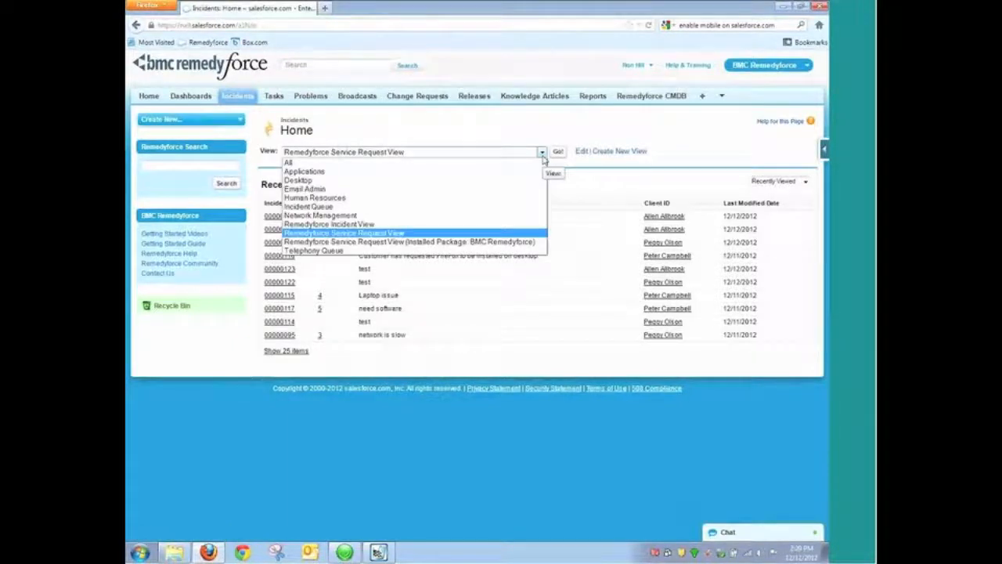
{"action": "left_click", "coordinate": [542, 225]}
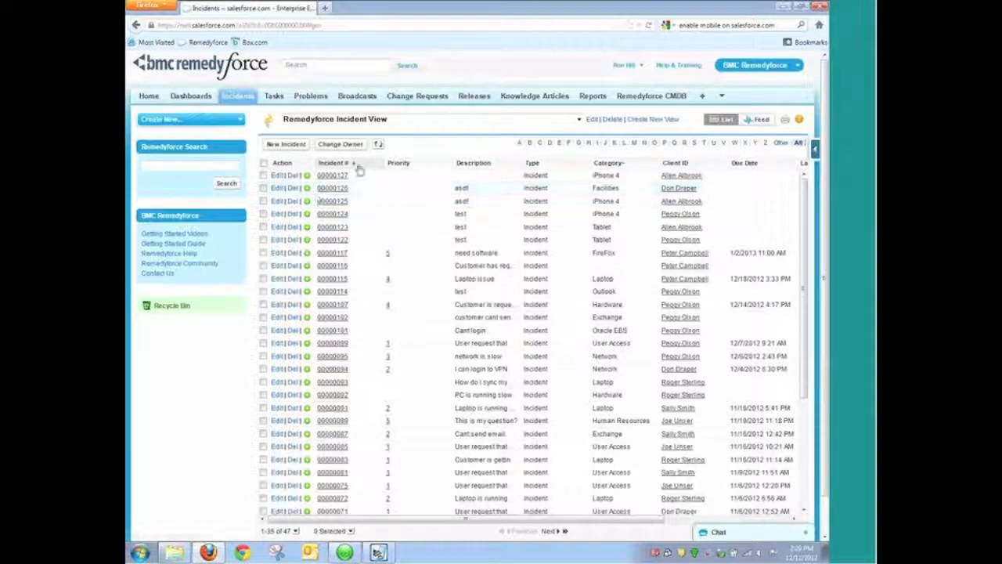
{"action": "left_click", "coordinate": [286, 145]}
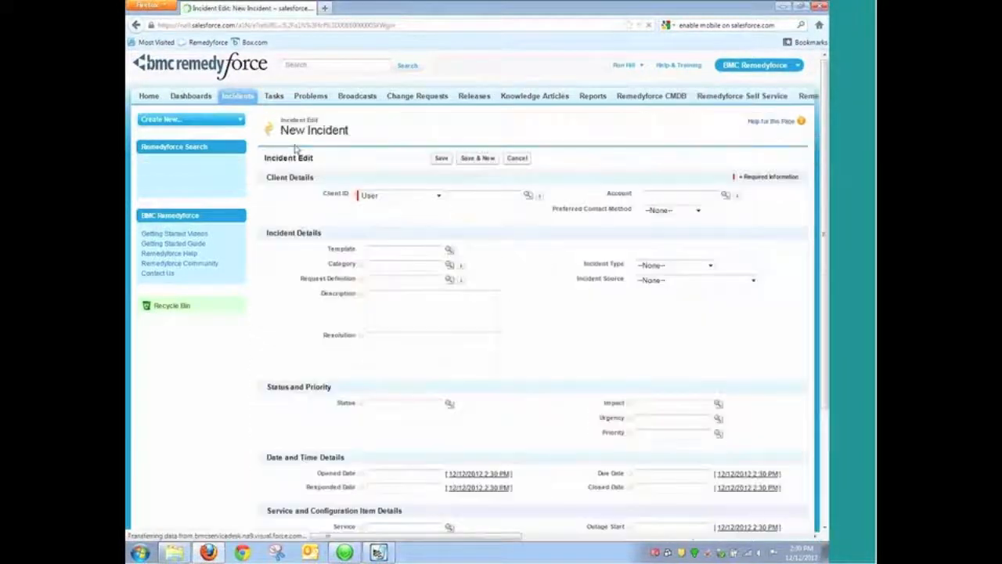
Fill in the client's name on the new incident and look up FireFox as its category.
{"action": "left_click", "coordinate": [452, 196]}
{"action": "left_click", "coordinate": [456, 197]}
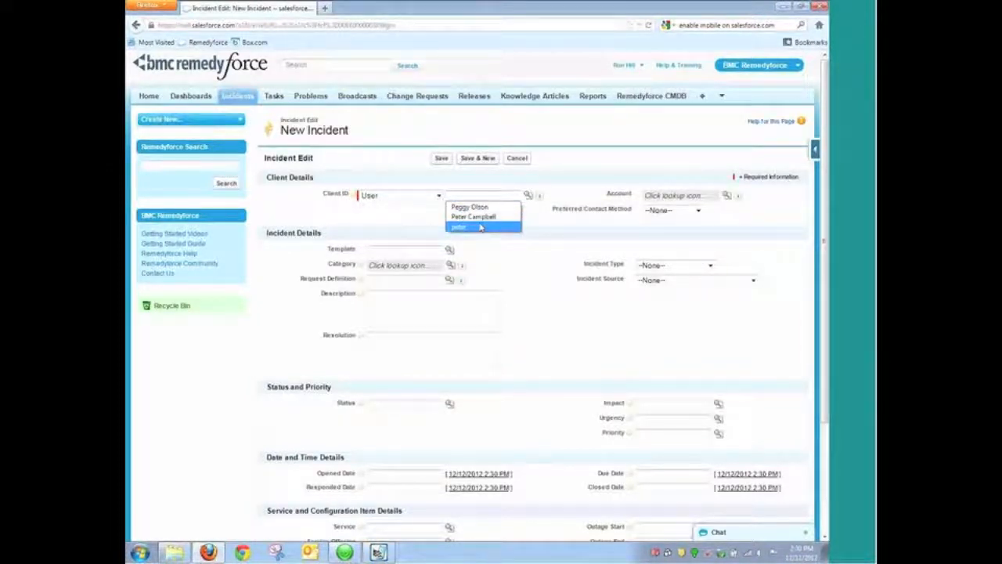
{"action": "left_click", "coordinate": [479, 218]}
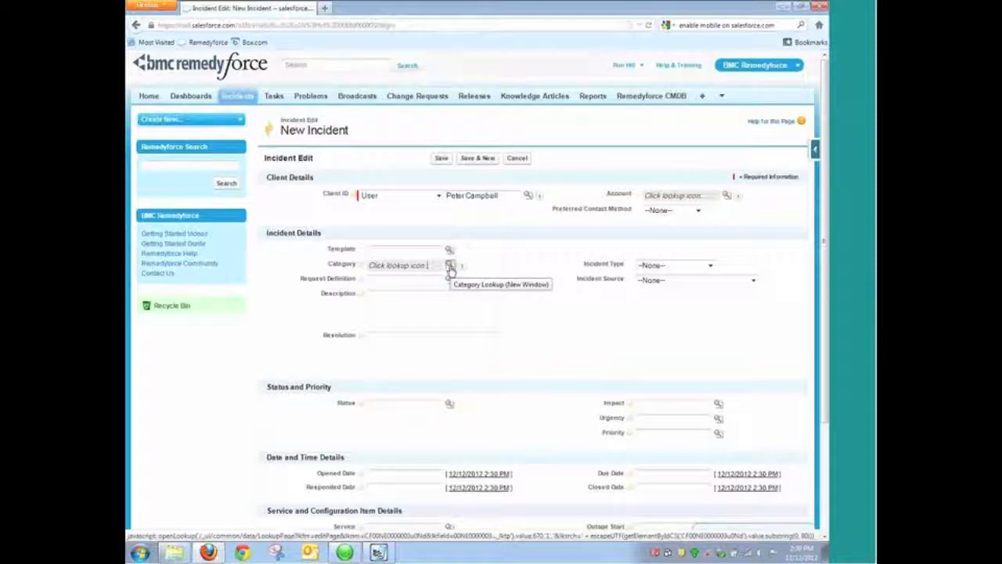
{"action": "left_click", "coordinate": [450, 267]}
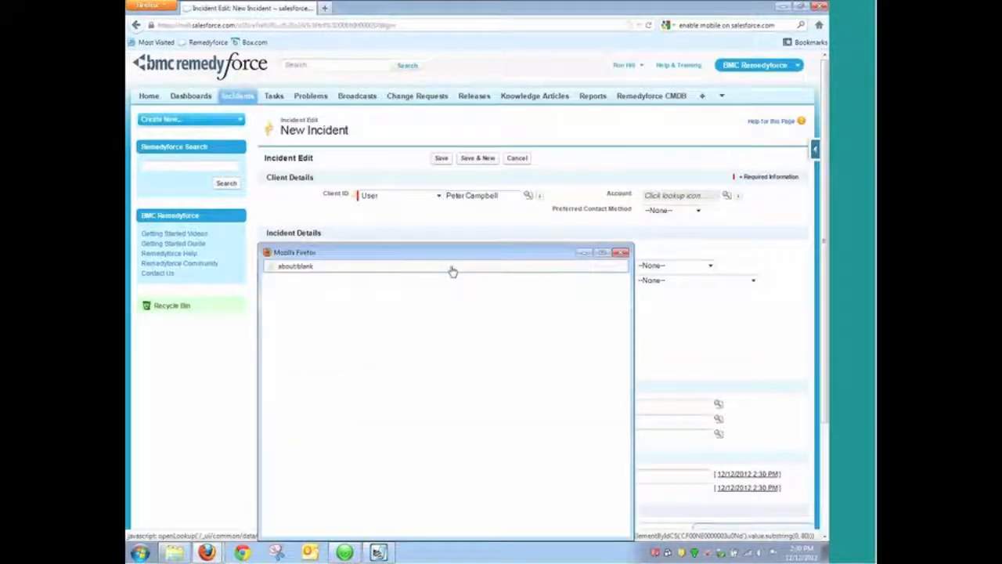
{"action": "type", "text": "fire"}
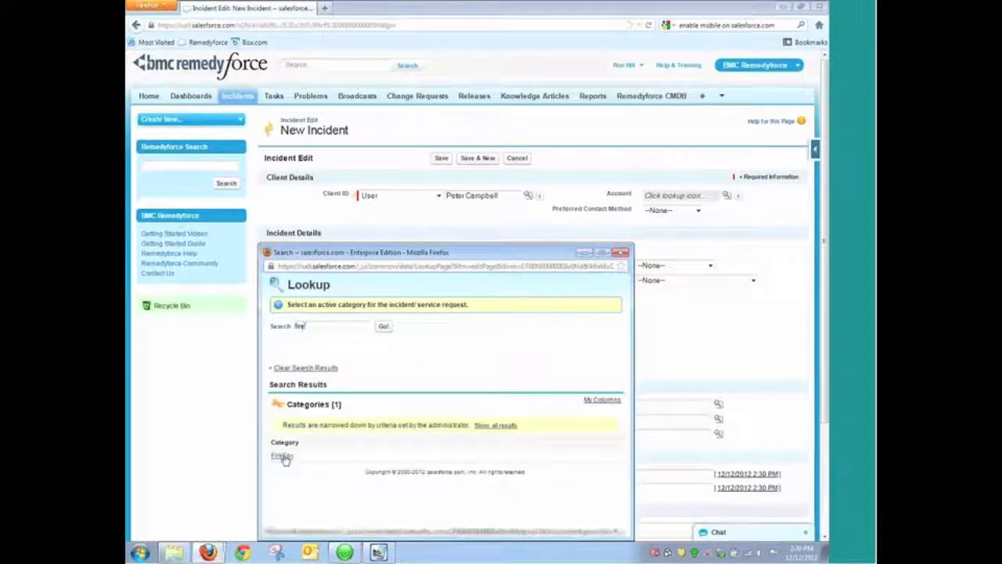
{"action": "left_click", "coordinate": [283, 457]}
Describe the incident as "Would like firefox to be installed.", correcting the spelling, and save it.
{"action": "left_click", "coordinate": [395, 309]}
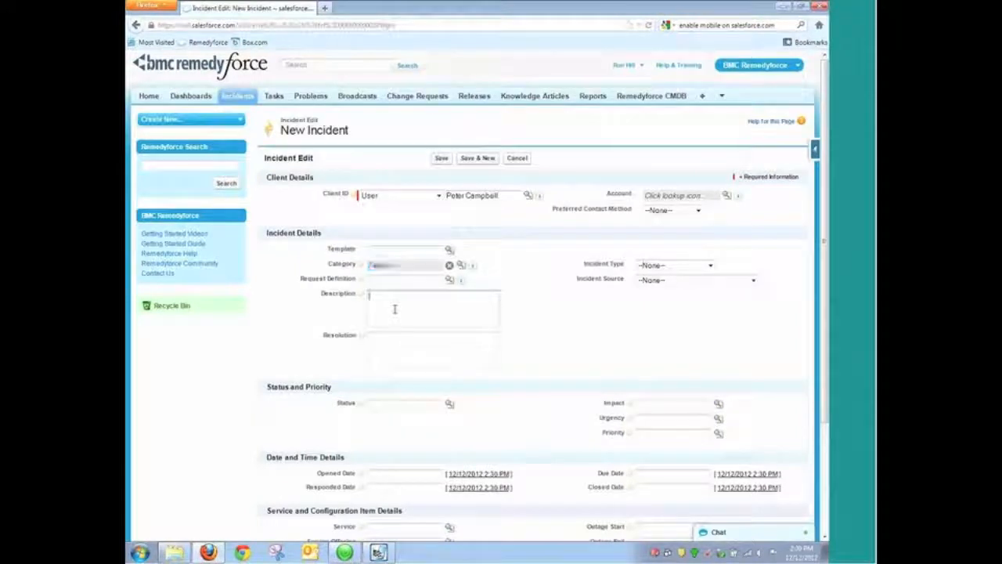
{"action": "type", "text": "Would like firefox to be install"}
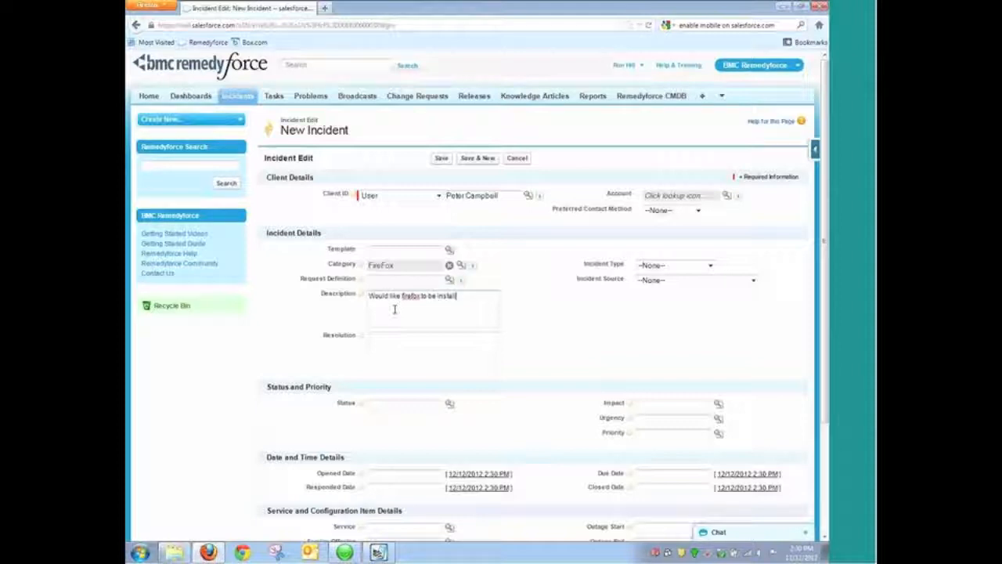
{"action": "type", "text": "ed."}
{"action": "right_click", "coordinate": [461, 297]}
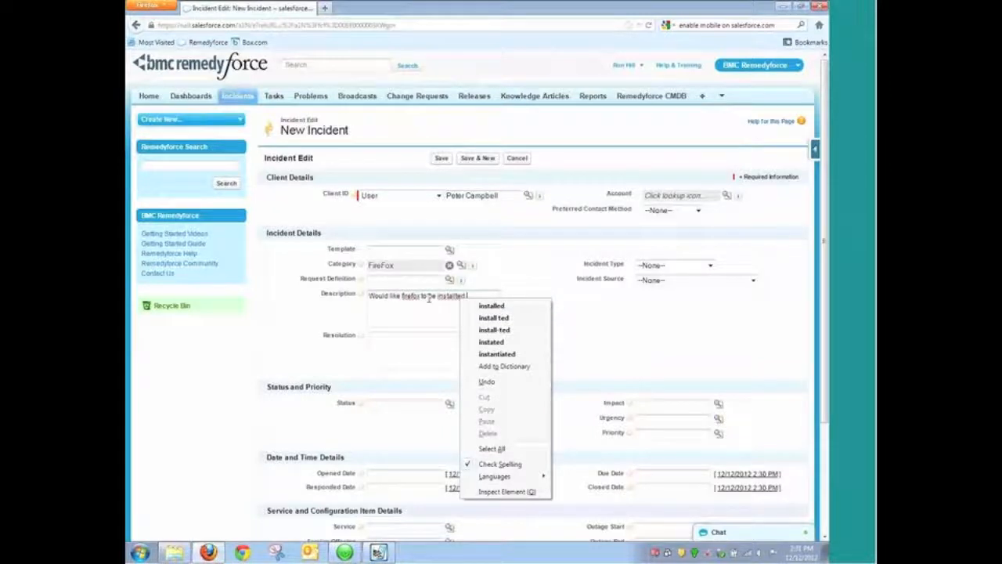
{"action": "left_click", "coordinate": [492, 306]}
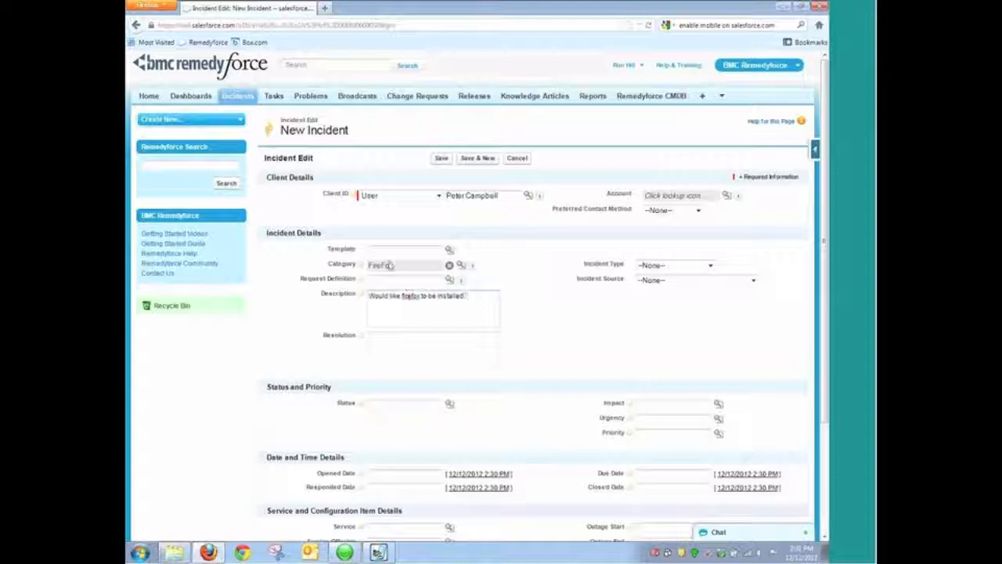
{"action": "left_click", "coordinate": [440, 159]}
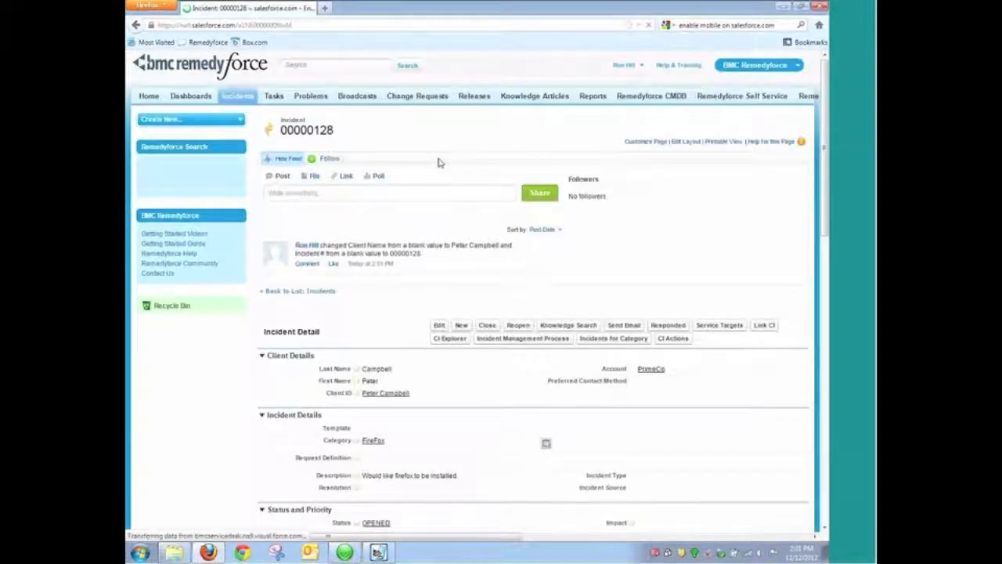
Hide the incident's feed and link the ASSETCORE computer system from the Remedyforce CMDB to the incident.
{"action": "left_click", "coordinate": [288, 158]}
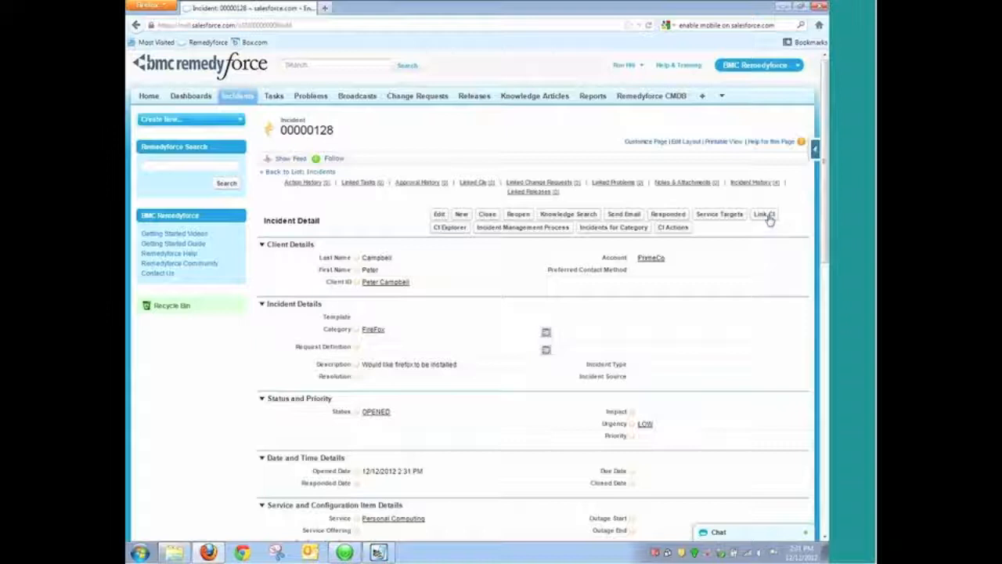
{"action": "left_click", "coordinate": [765, 214]}
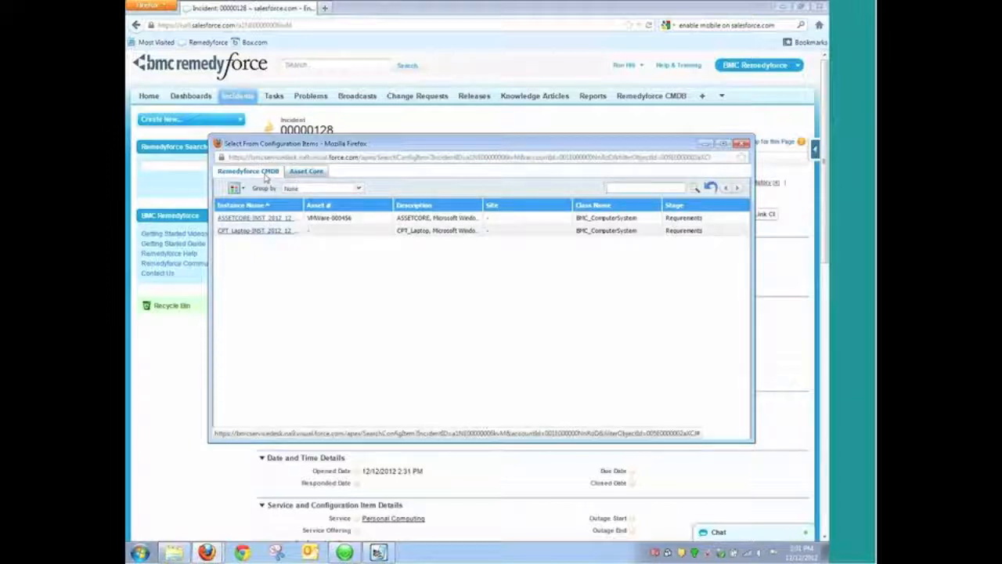
{"action": "left_click", "coordinate": [277, 223]}
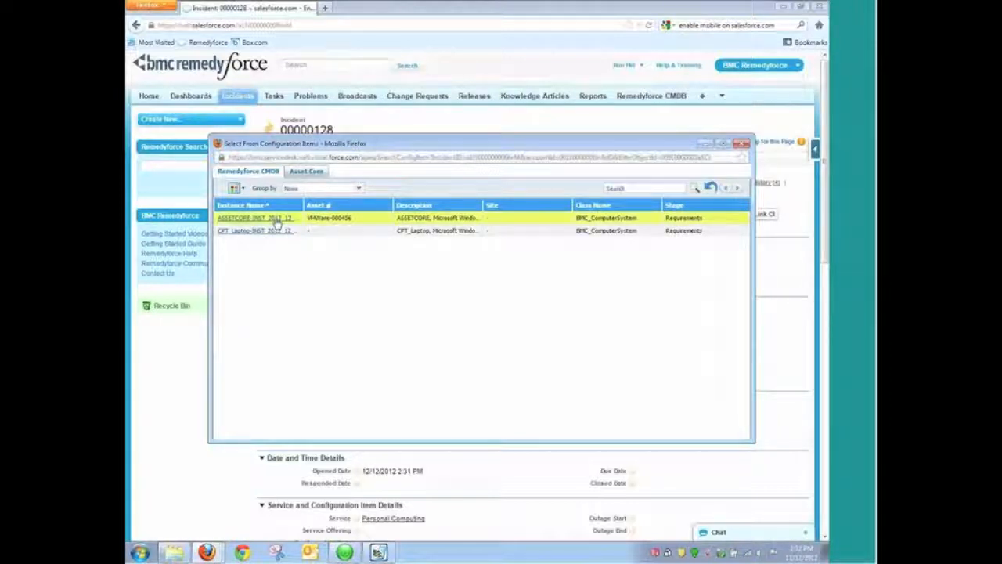
{"action": "double_click", "coordinate": [277, 223]}
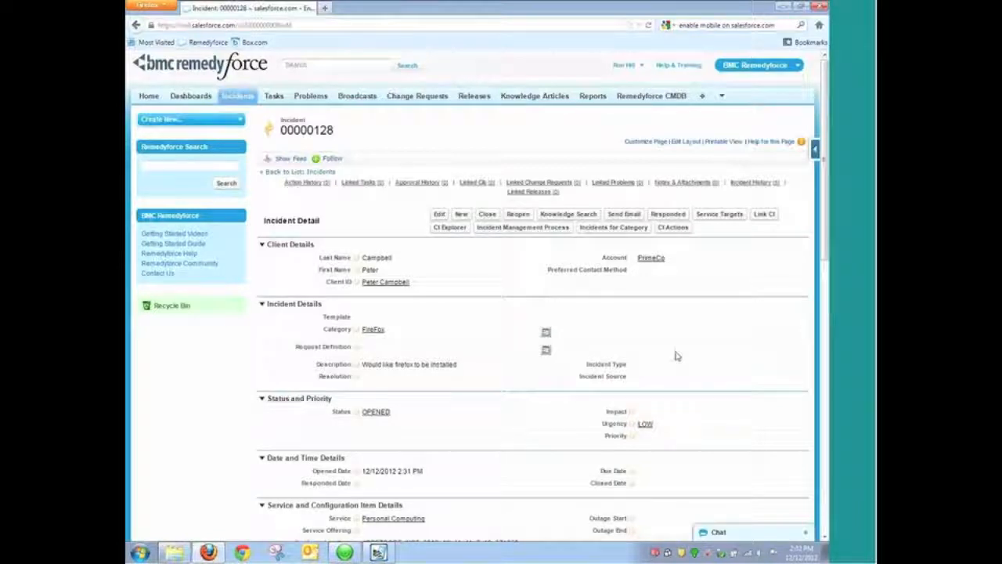
Open the linked configuration item's Inventory Summary, review its software, license units and financial details, and close the summary.
{"action": "left_click", "coordinate": [670, 229]}
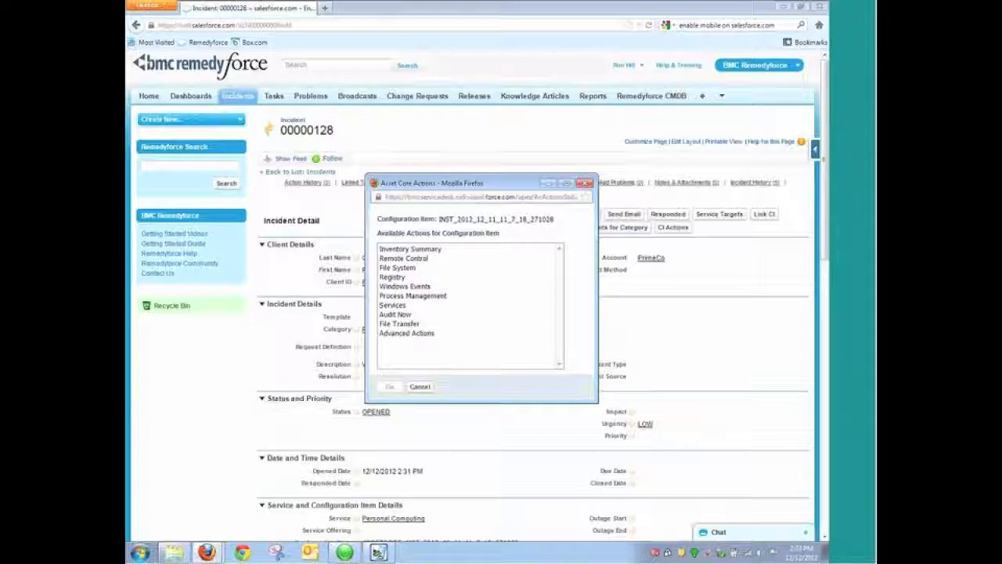
{"action": "left_click", "coordinate": [404, 250]}
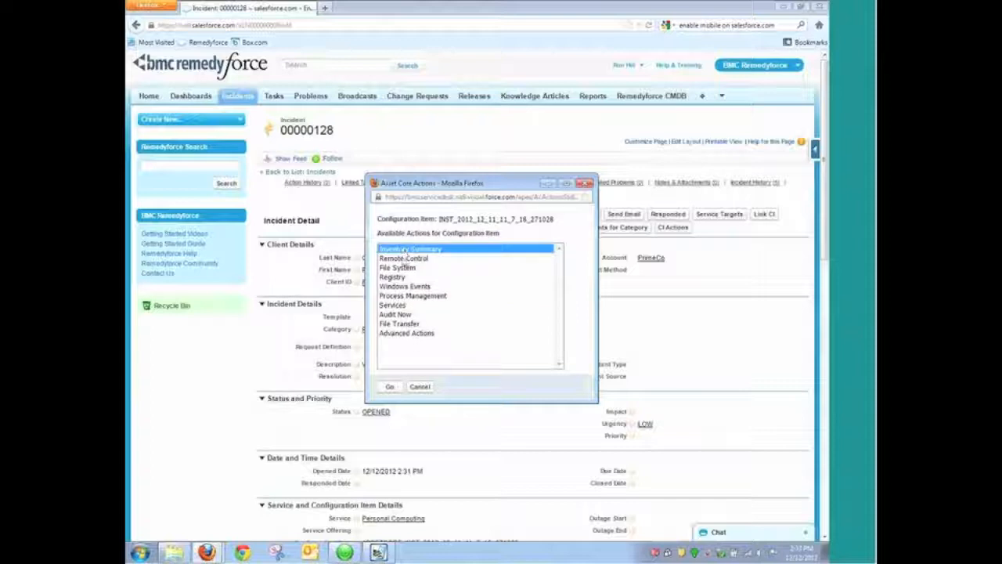
{"action": "left_click", "coordinate": [391, 387]}
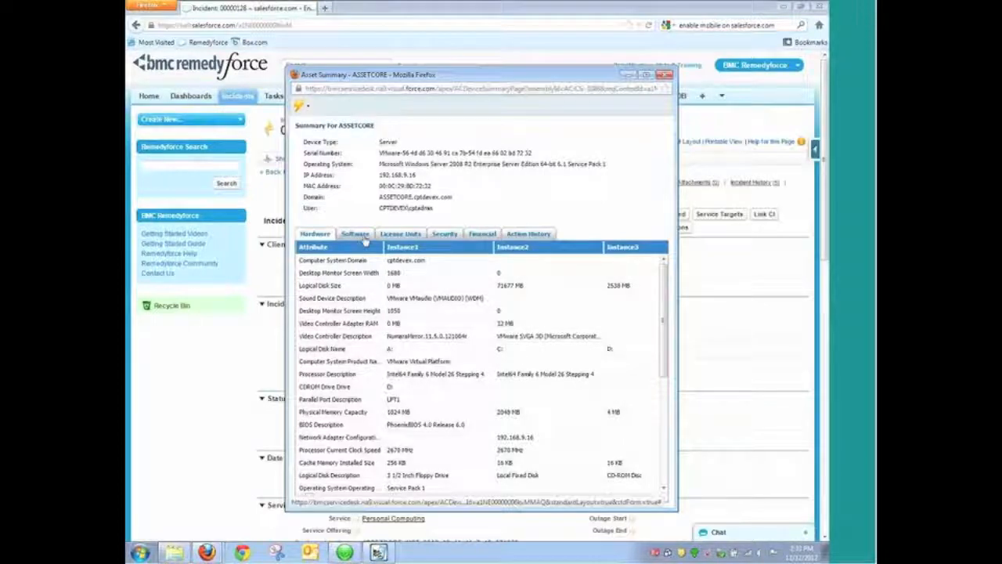
{"action": "left_click", "coordinate": [364, 234]}
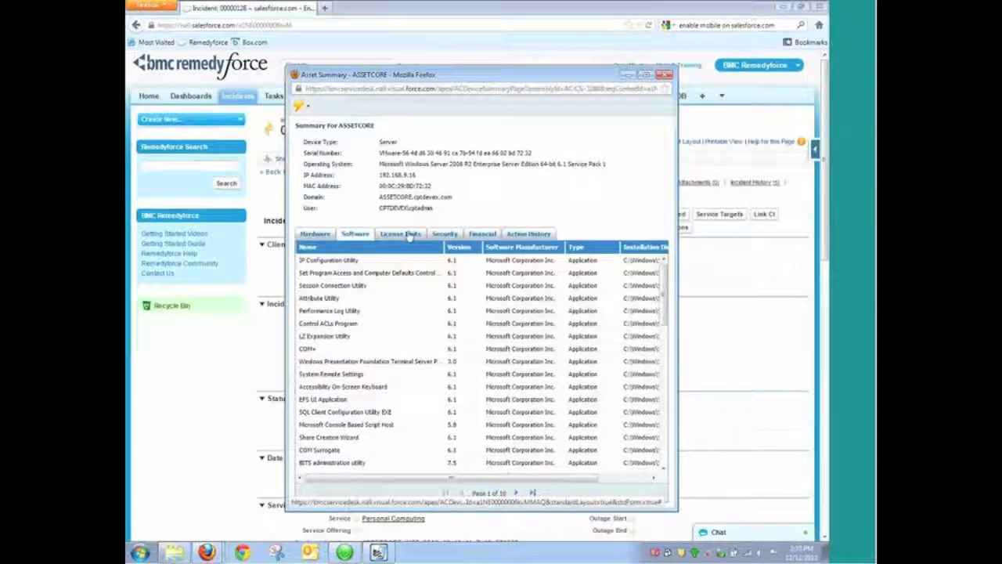
{"action": "left_click", "coordinate": [408, 236]}
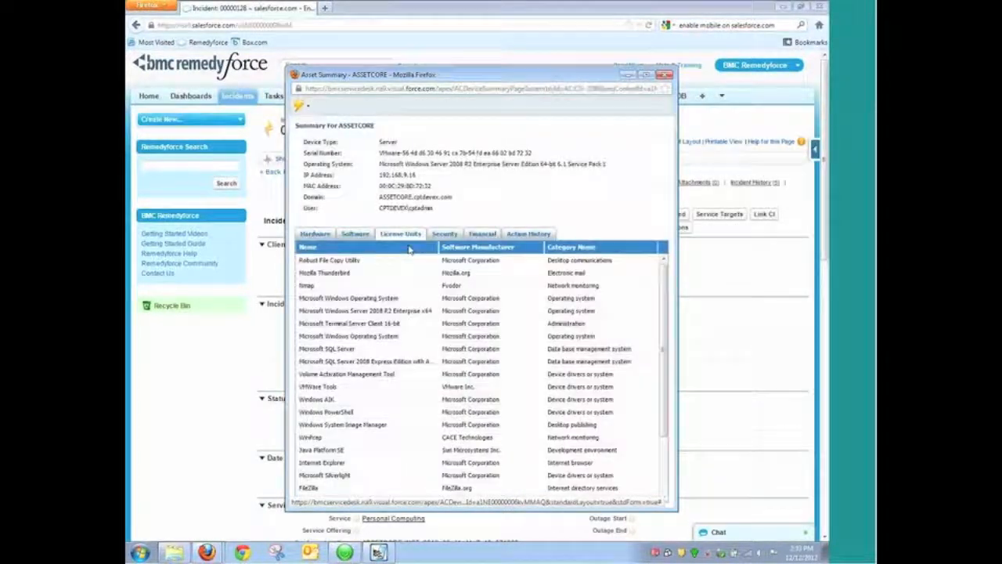
{"action": "left_click", "coordinate": [485, 234]}
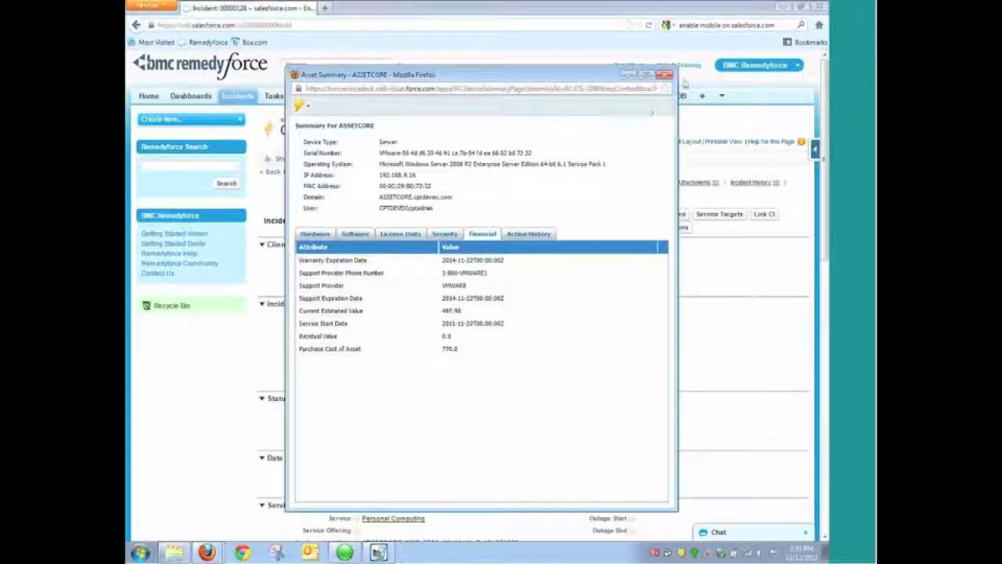
{"action": "left_click", "coordinate": [665, 74]}
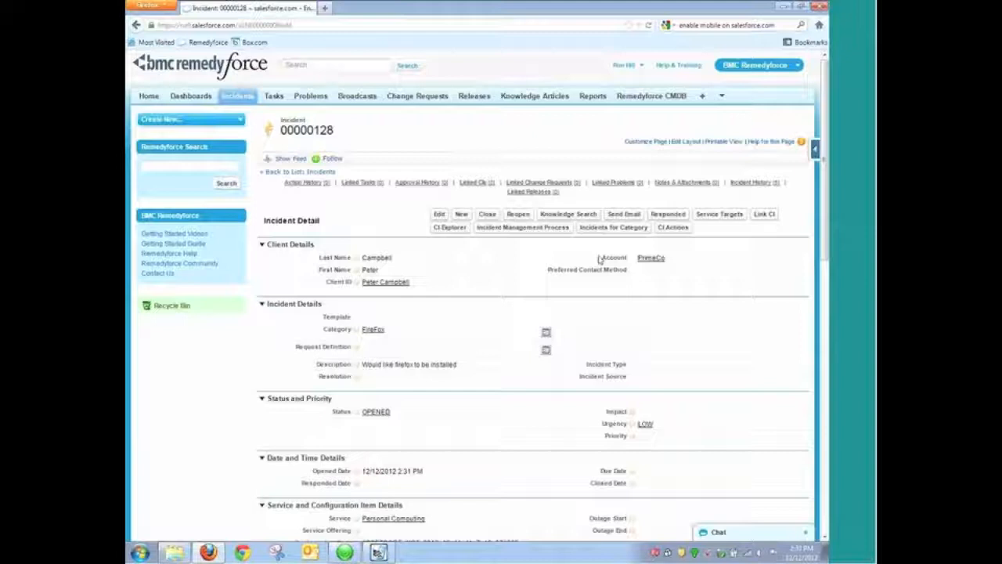
Open the Advanced Actions available for the incident's linked configuration item.
{"action": "left_click", "coordinate": [669, 227]}
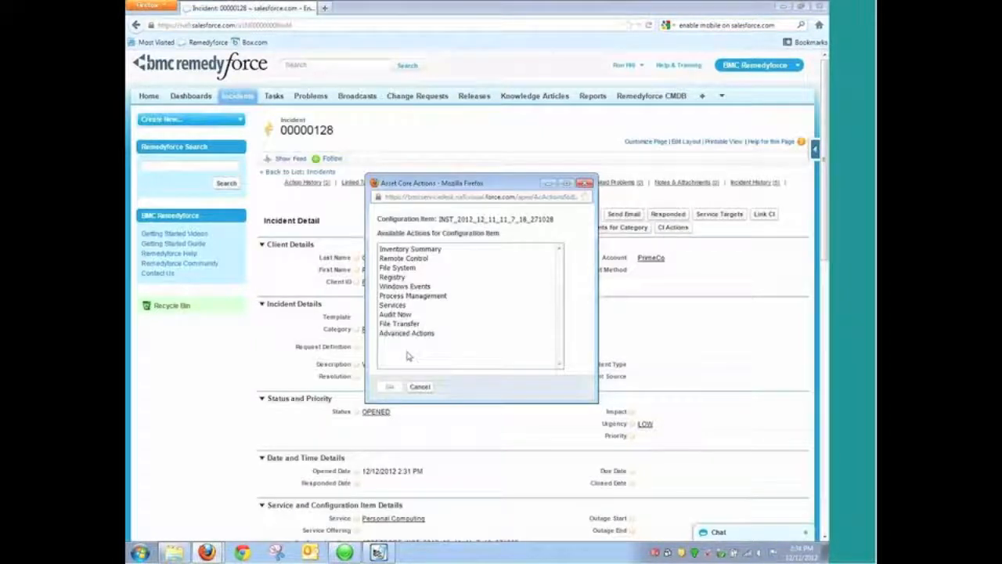
{"action": "left_click", "coordinate": [398, 333]}
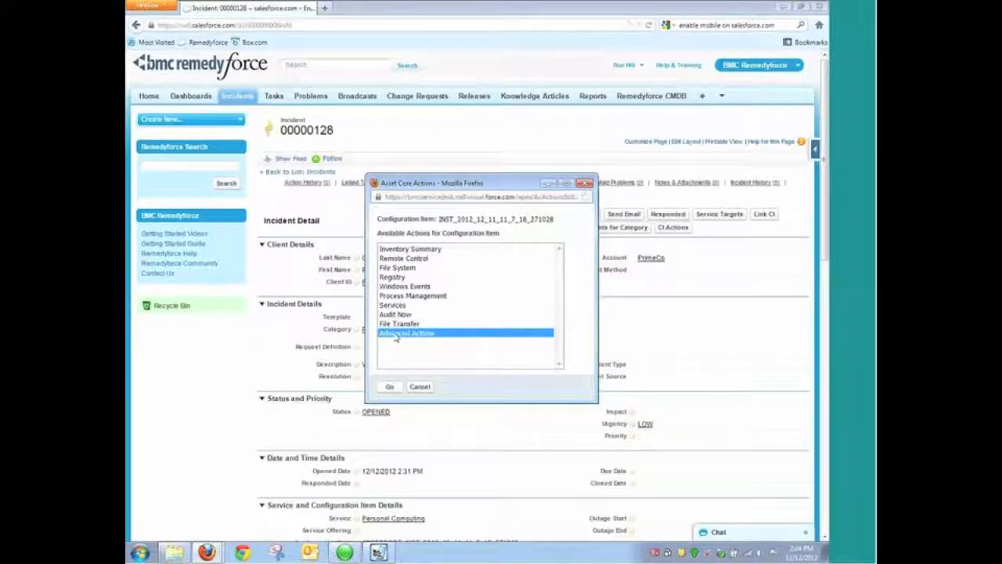
{"action": "left_click", "coordinate": [390, 387]}
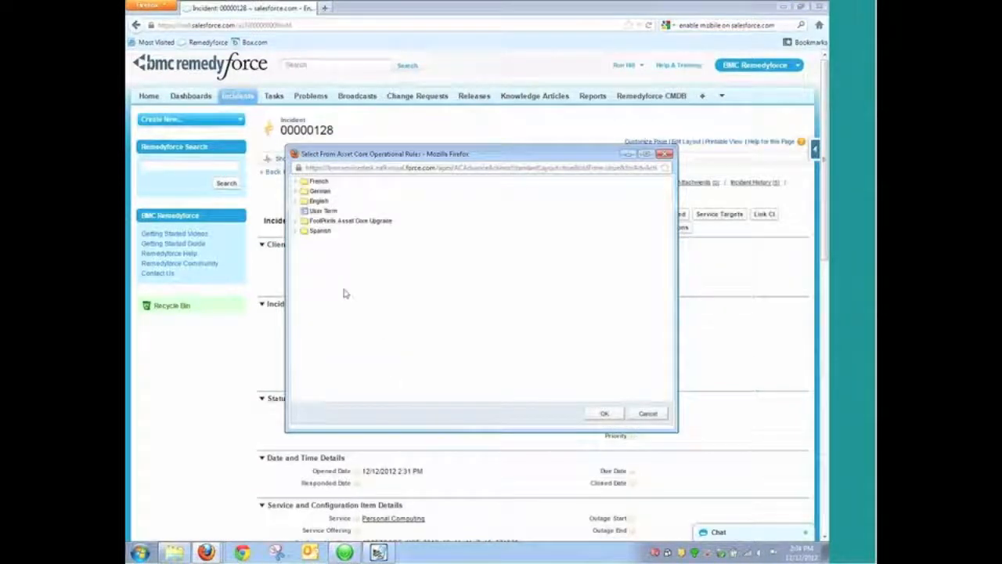
Apply the Deploy FireFox operational rule from the English > My Operational Rules folder to the configuration item.
{"action": "left_click", "coordinate": [296, 203]}
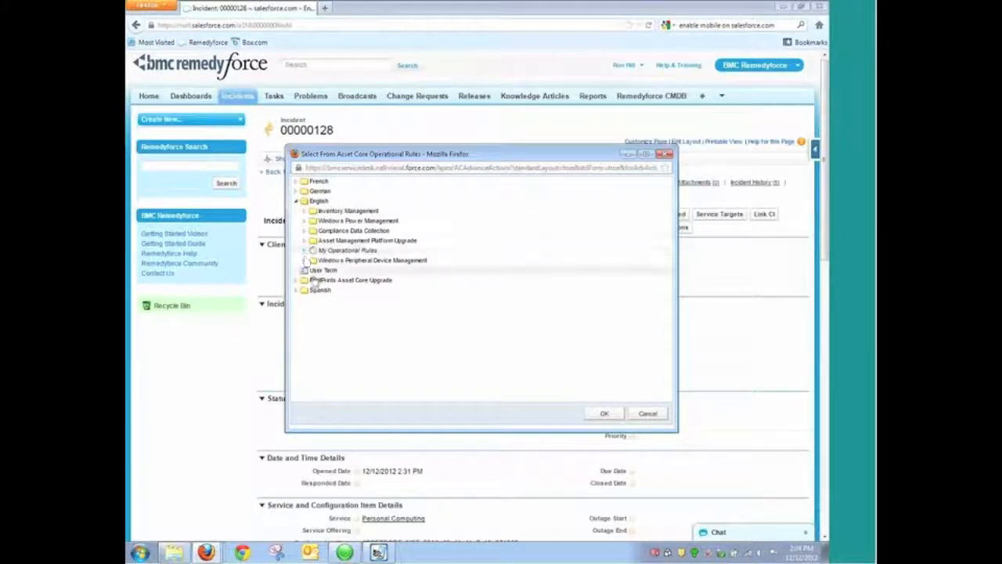
{"action": "left_click", "coordinate": [305, 250]}
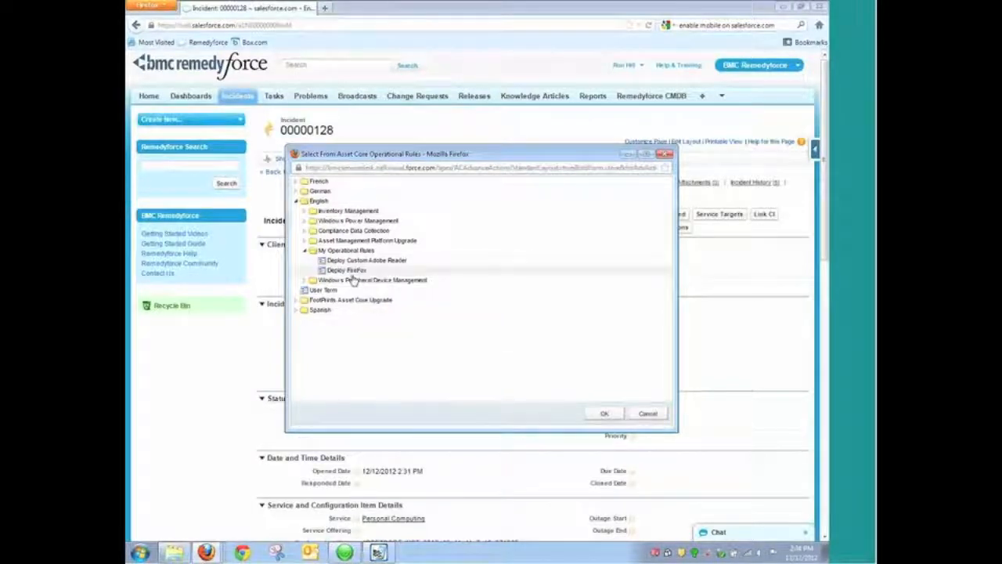
{"action": "mouse_move", "coordinate": [354, 276]}
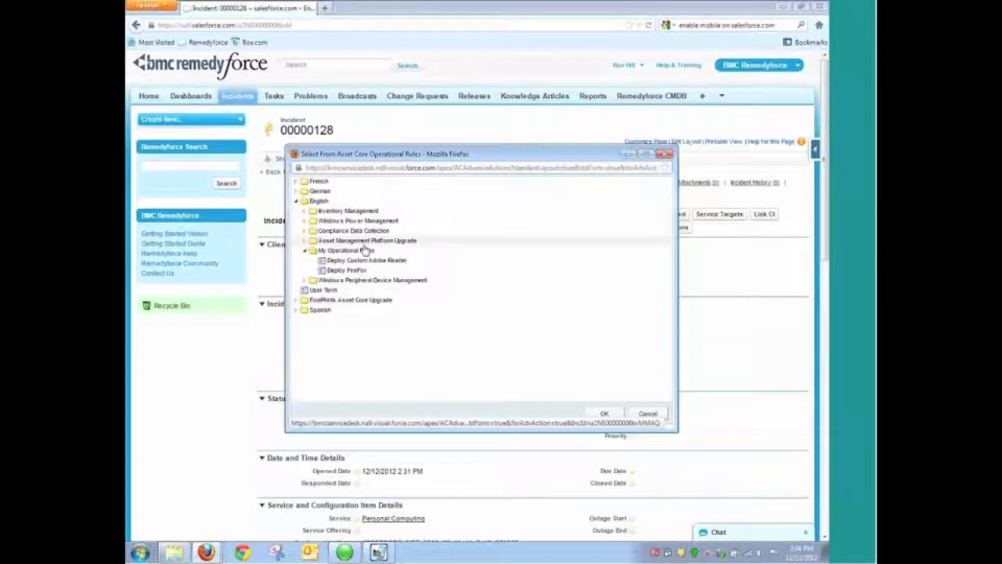
{"action": "left_click", "coordinate": [361, 274]}
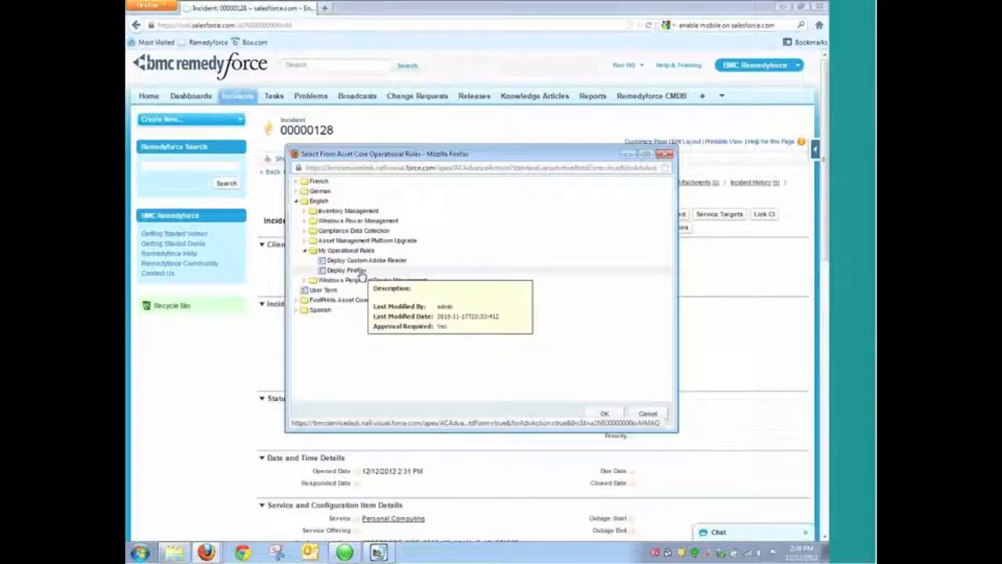
{"action": "left_click", "coordinate": [604, 415]}
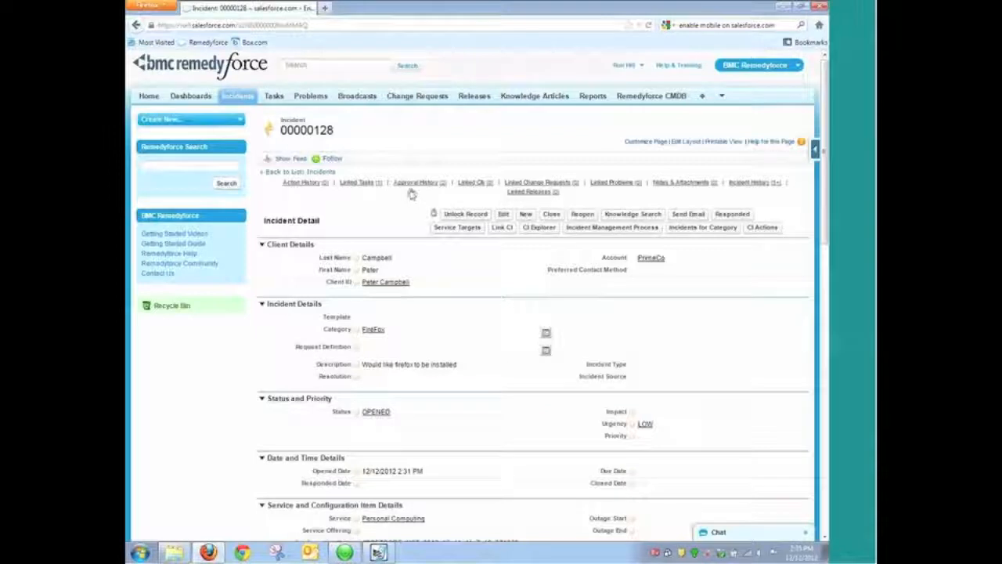
{"action": "mouse_move", "coordinate": [410, 190]}
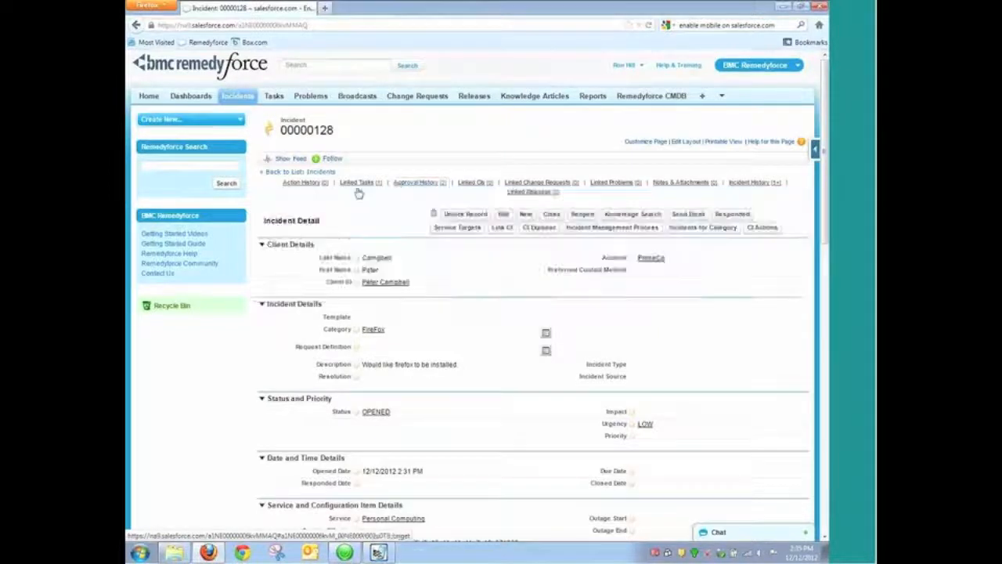
{"action": "mouse_move", "coordinate": [358, 186]}
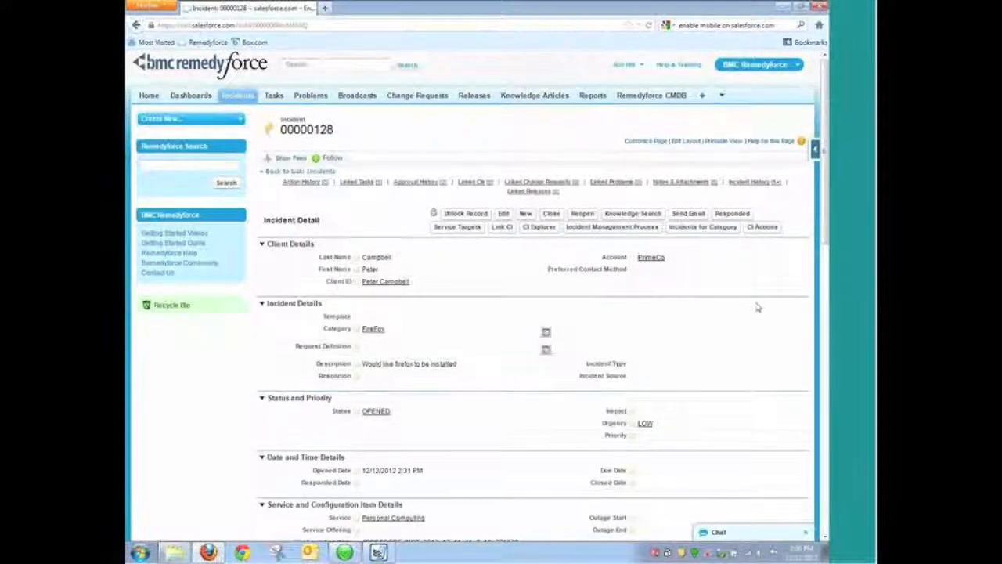
Set the incident's queue to Desktop in the staff assignment details and choose the staff member belonging to that queue.
{"action": "scroll", "coordinate": [758, 308], "scroll_direction": "down", "scroll_amount": 1}
{"action": "scroll", "coordinate": [756, 302], "scroll_direction": "down", "scroll_amount": 4}
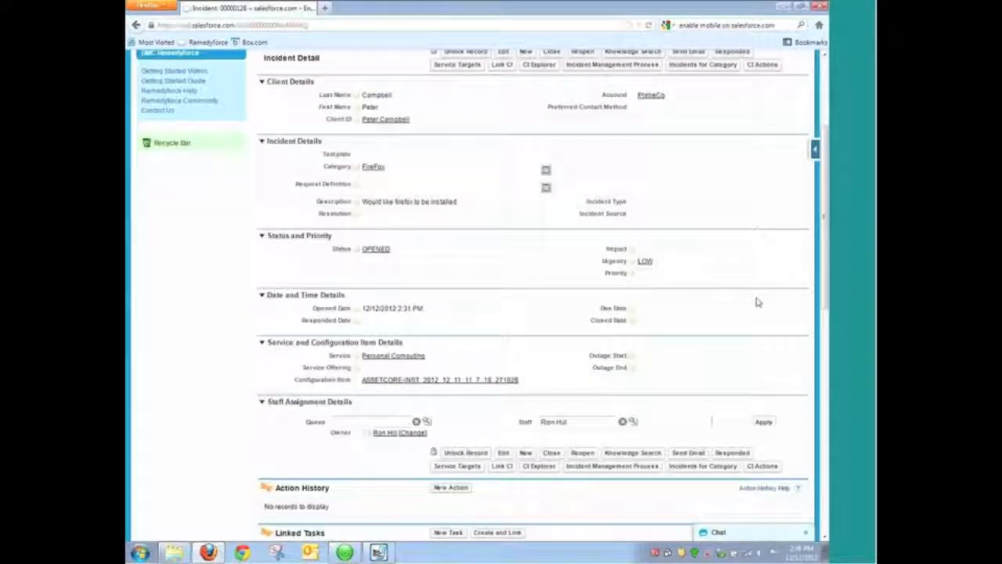
{"action": "scroll", "coordinate": [756, 301], "scroll_direction": "down", "scroll_amount": 1}
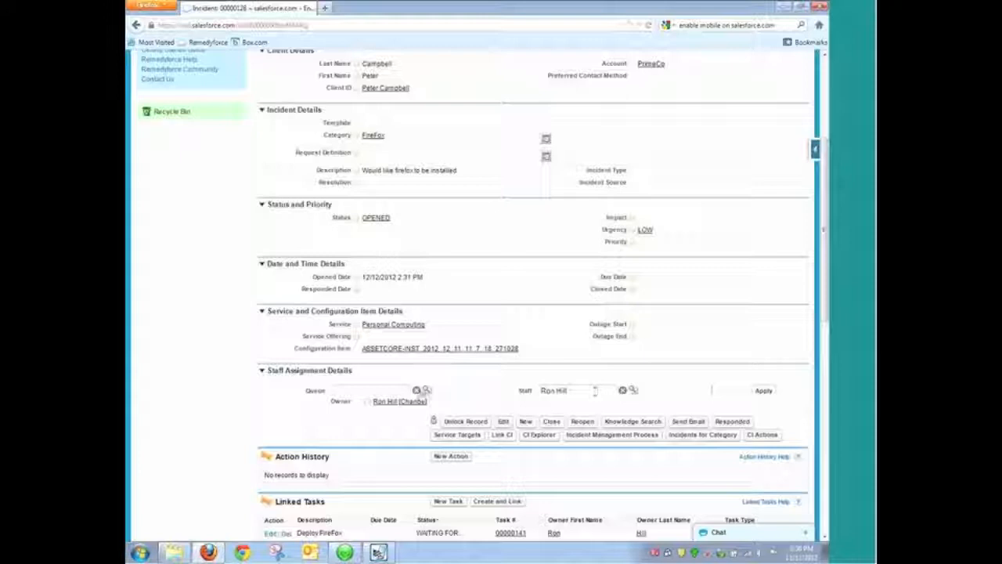
{"action": "left_click", "coordinate": [426, 390]}
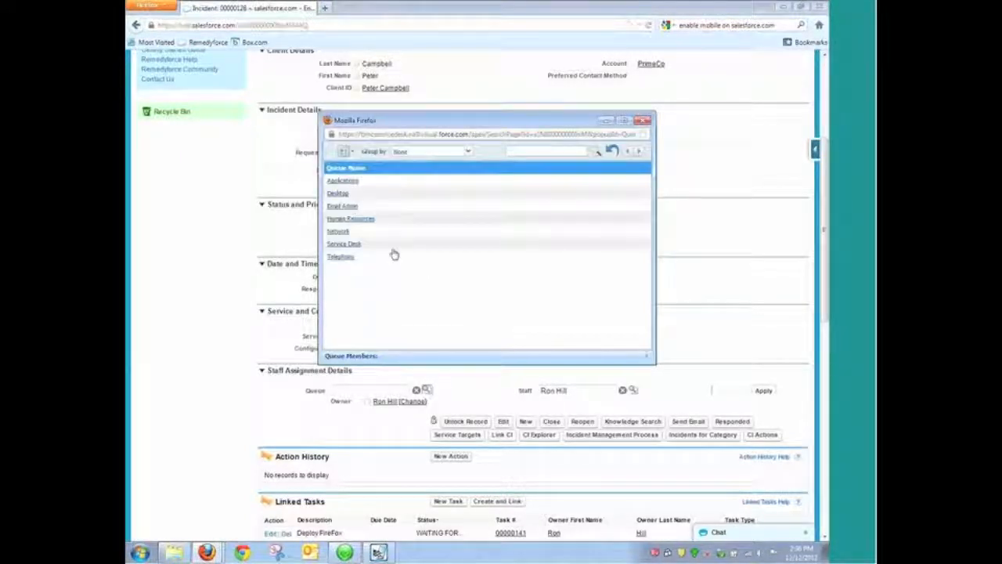
{"action": "left_click", "coordinate": [339, 194]}
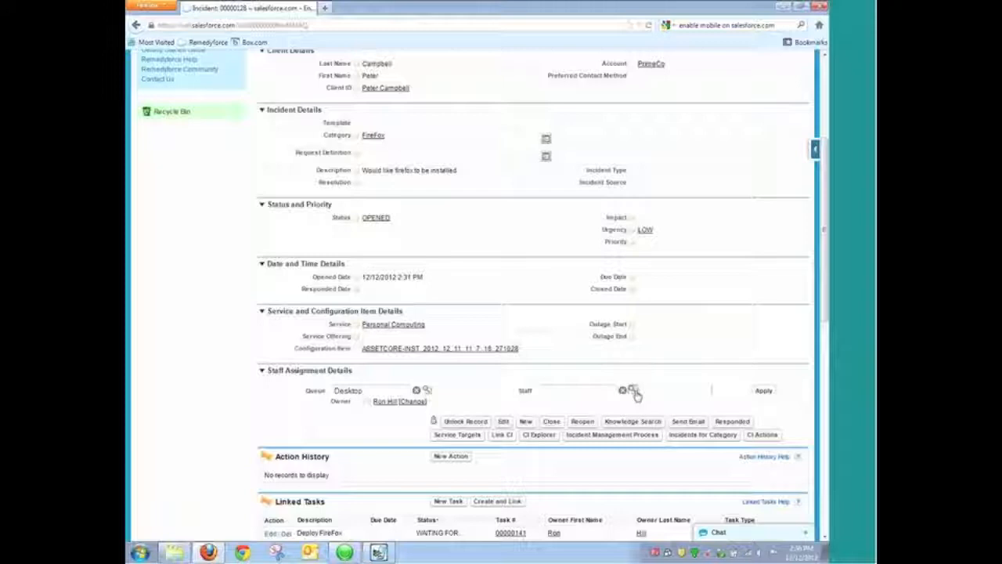
{"action": "left_click", "coordinate": [635, 393]}
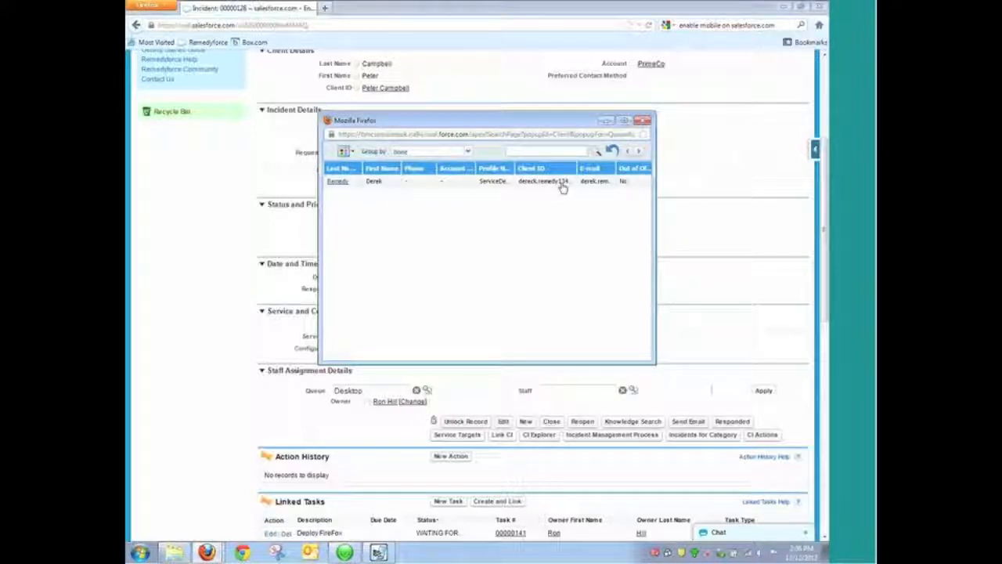
{"action": "left_click", "coordinate": [339, 182]}
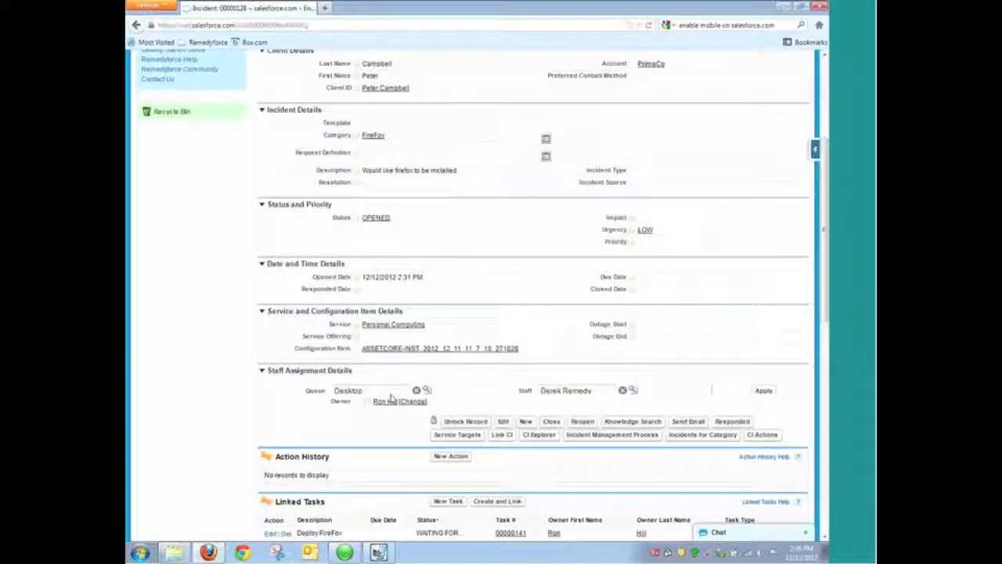